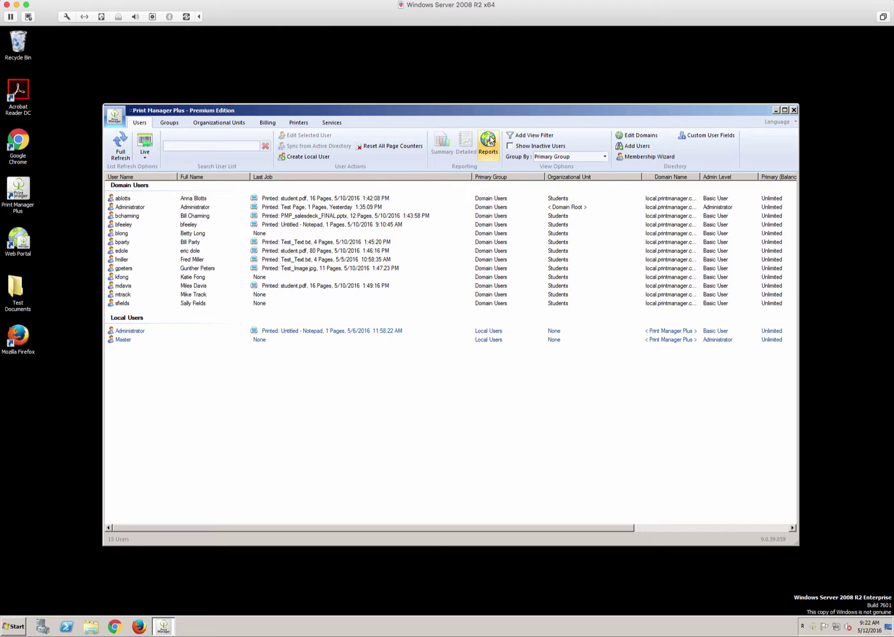
Launch the web portal's Reports page, nudge the browser left, and scroll through the report categories.
click(488, 141)
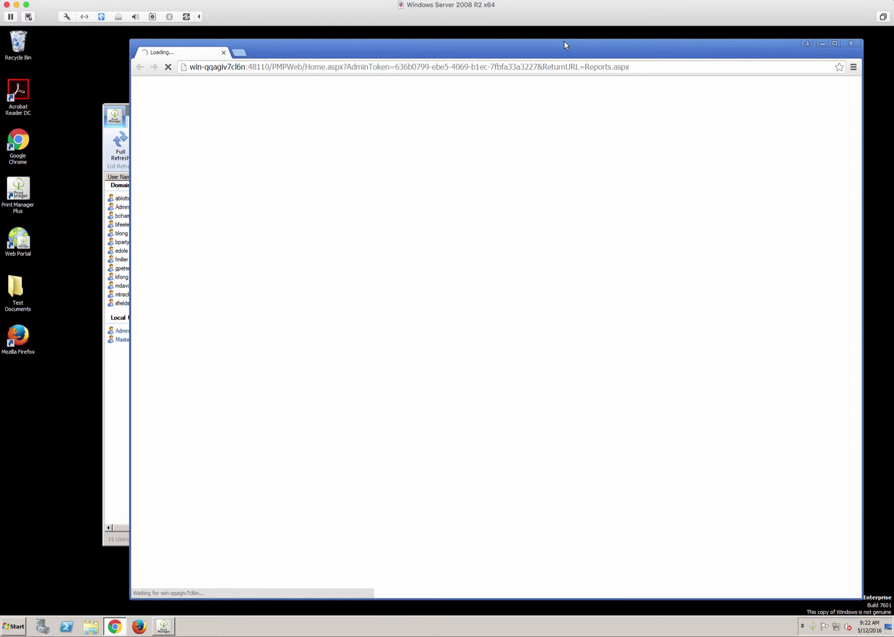
drag(563, 42, 532, 40)
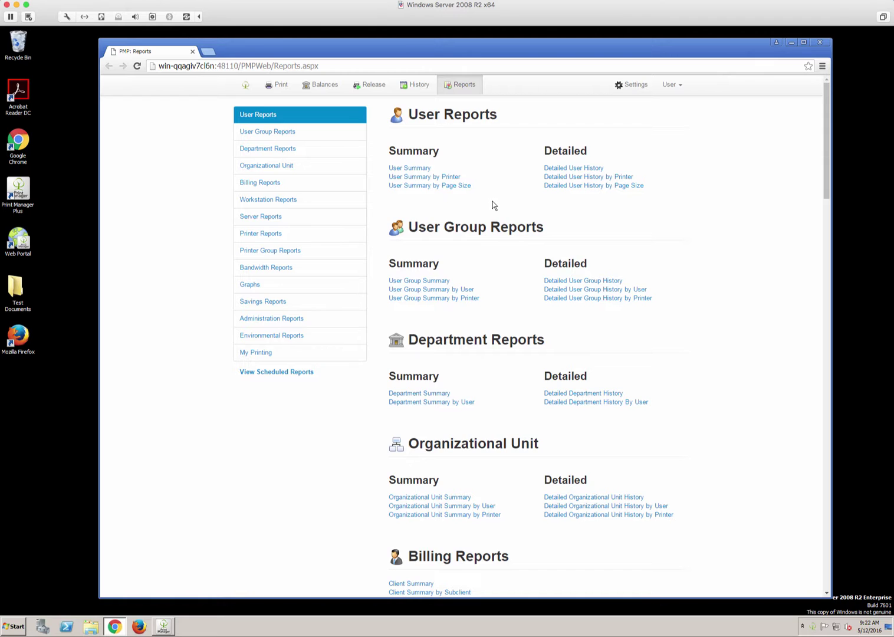
scroll(492, 201, down, 2)
scroll(494, 202, down, 2)
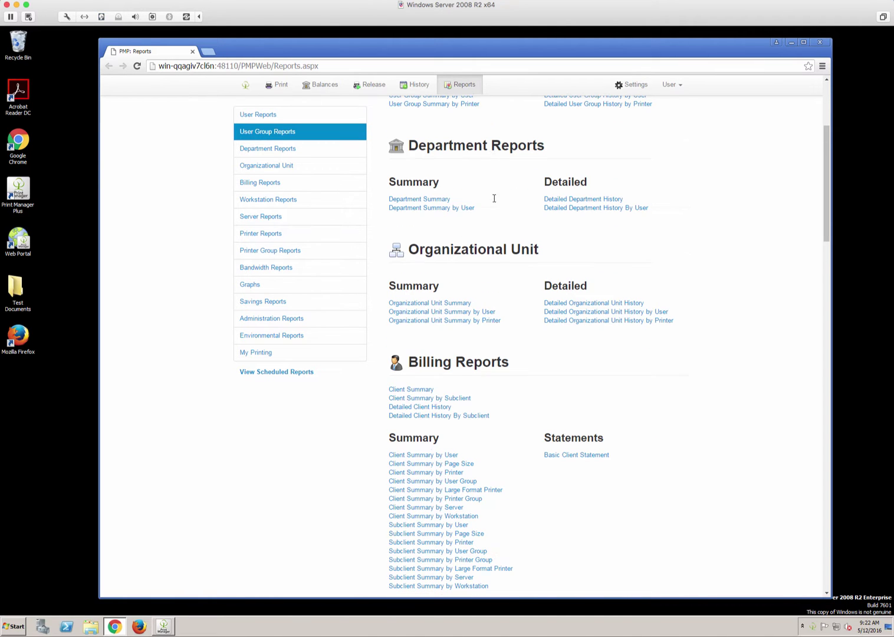
scroll(494, 203, up, 4)
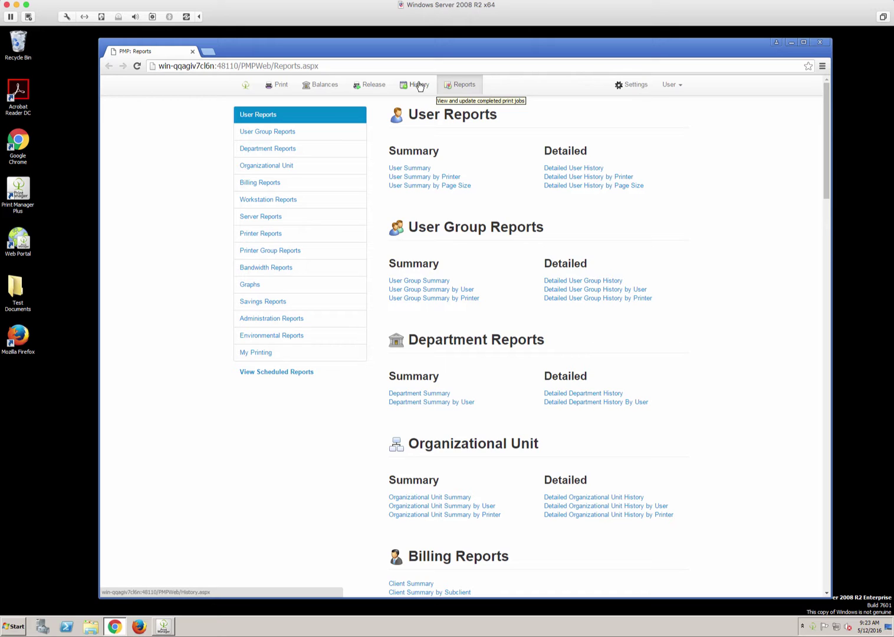
Switch to the History page and inspect the Anytime and Color options without changing them.
click(419, 86)
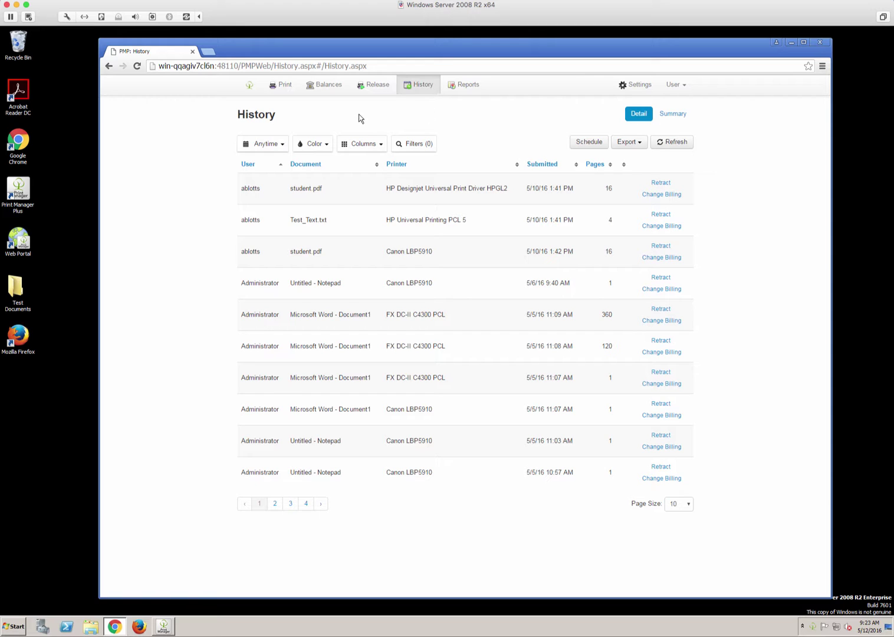
click(281, 144)
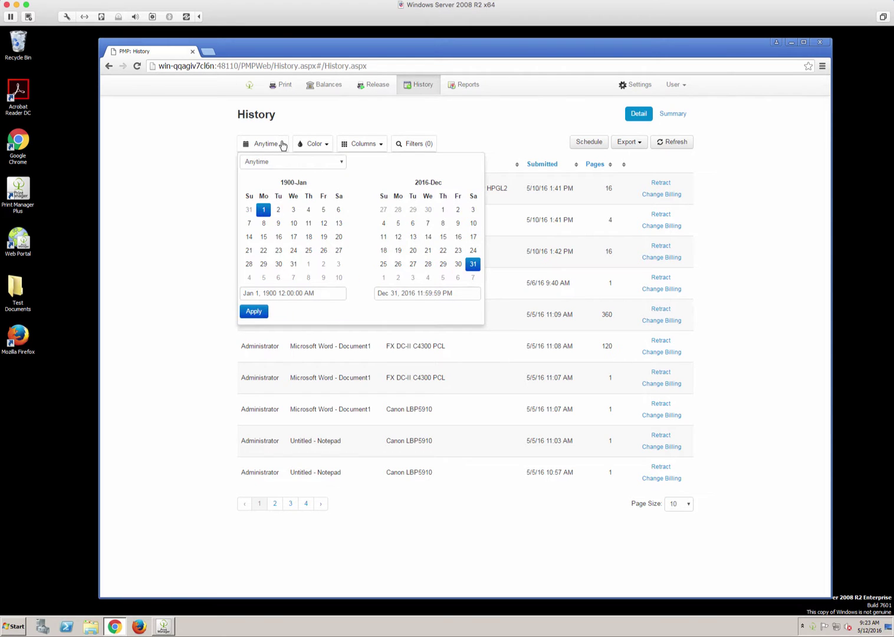
click(341, 164)
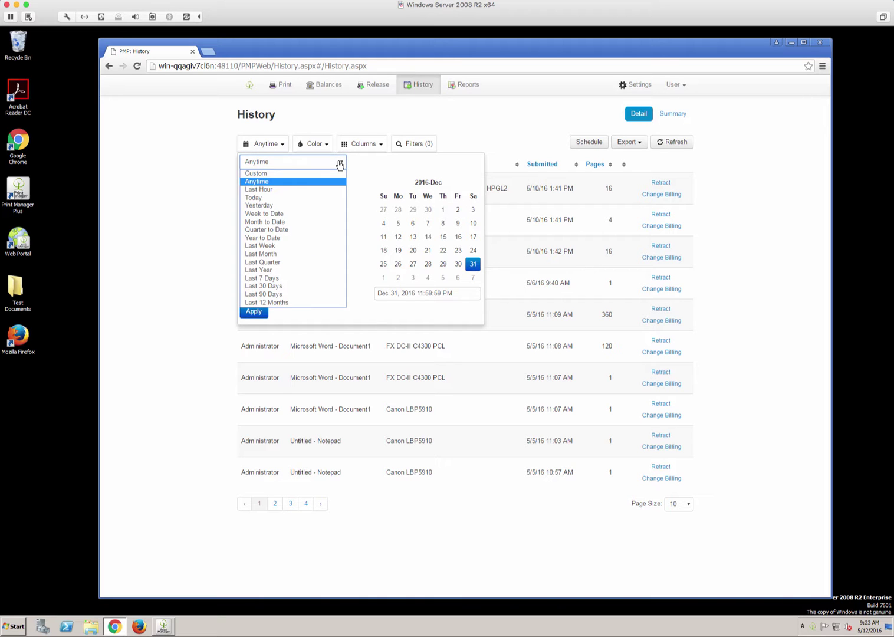
click(343, 117)
click(324, 129)
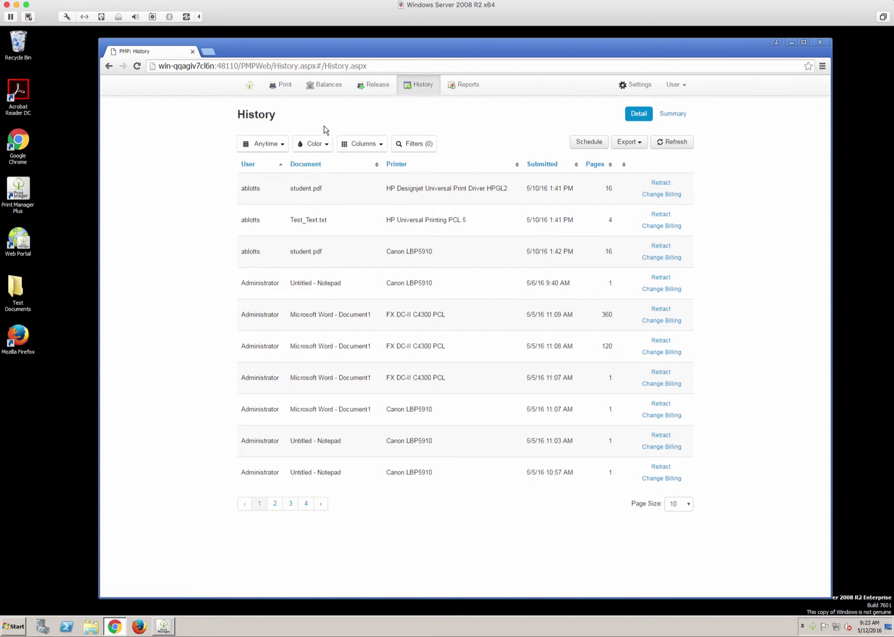
click(326, 144)
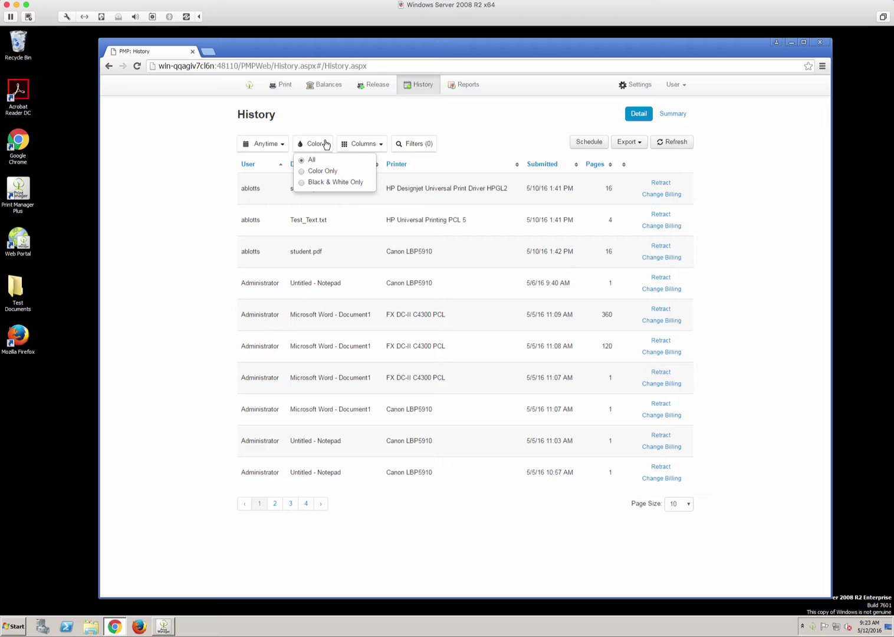
click(324, 114)
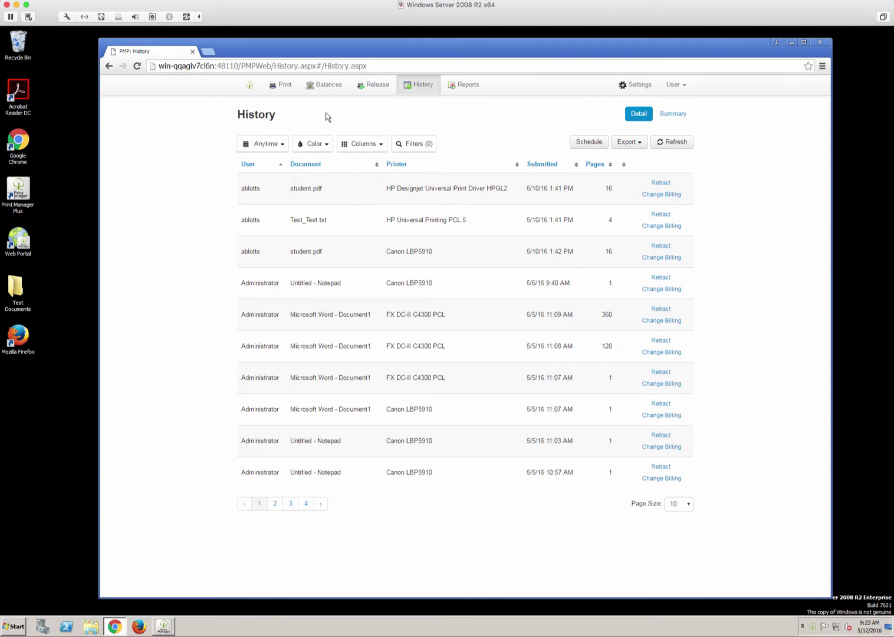
Browse the user grouping, printer, project, page size and job title filters, applying none.
click(415, 144)
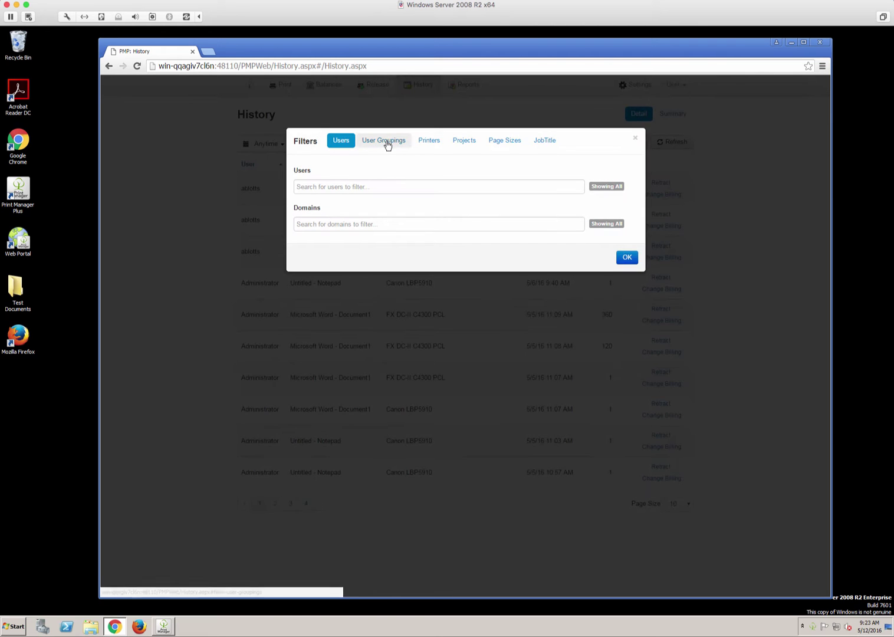
click(386, 143)
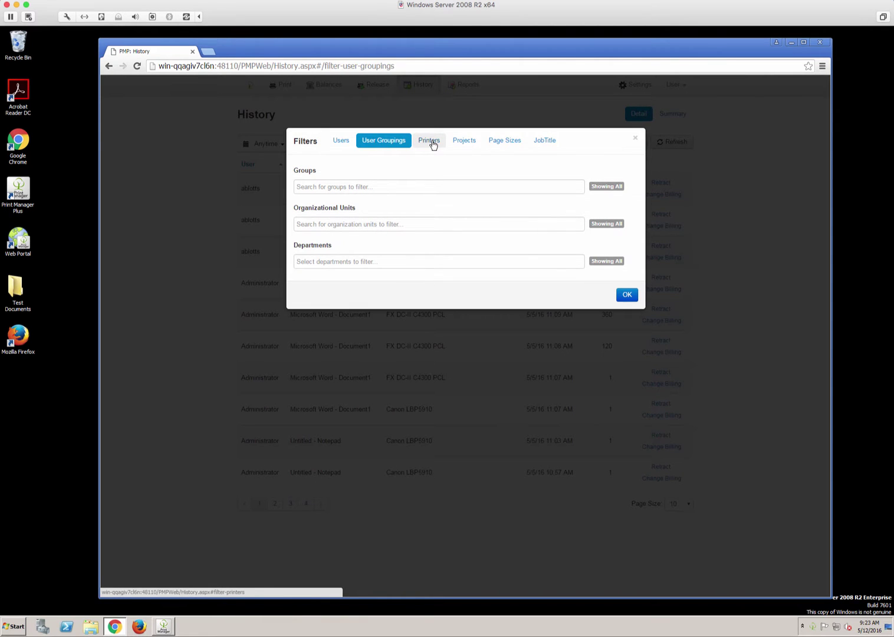
click(431, 143)
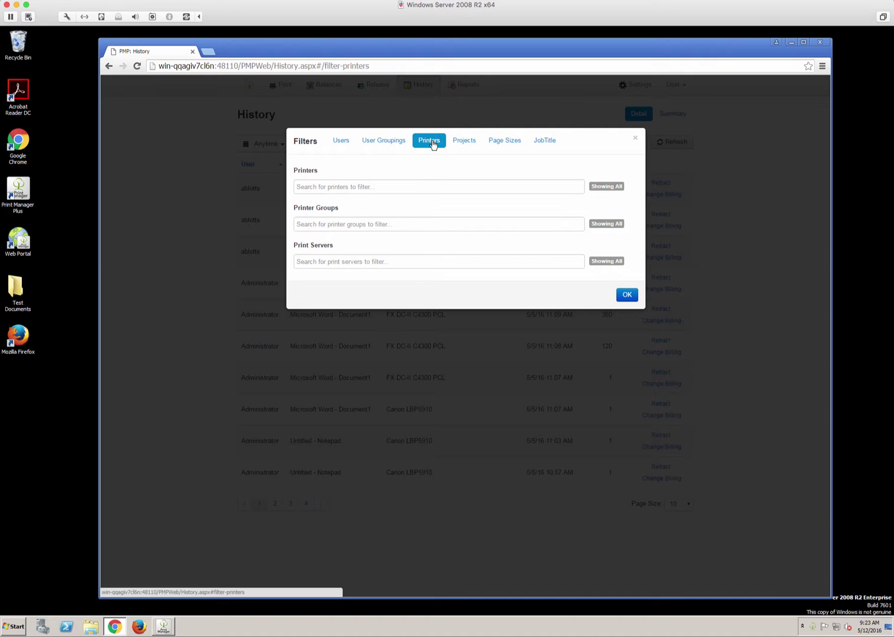
click(464, 144)
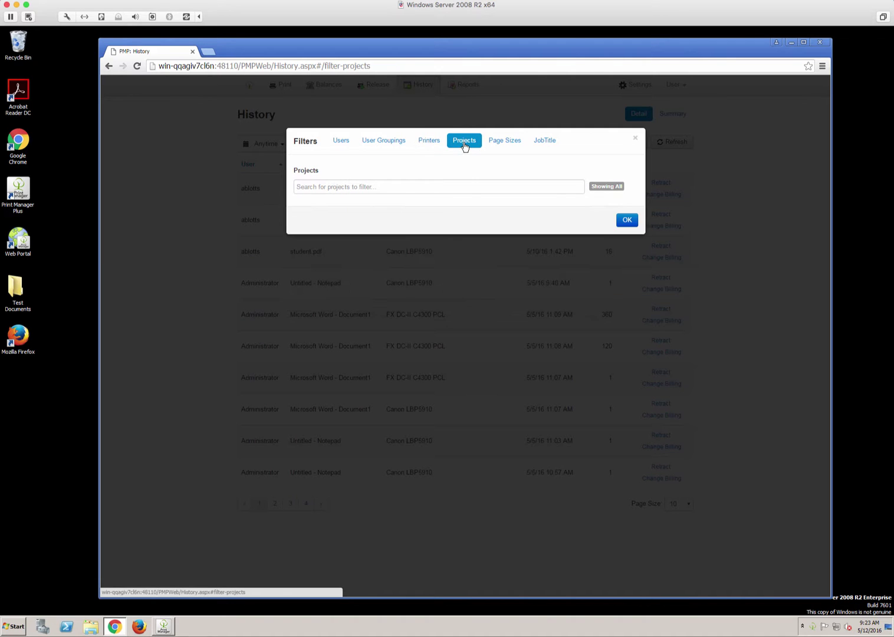
click(511, 145)
click(544, 142)
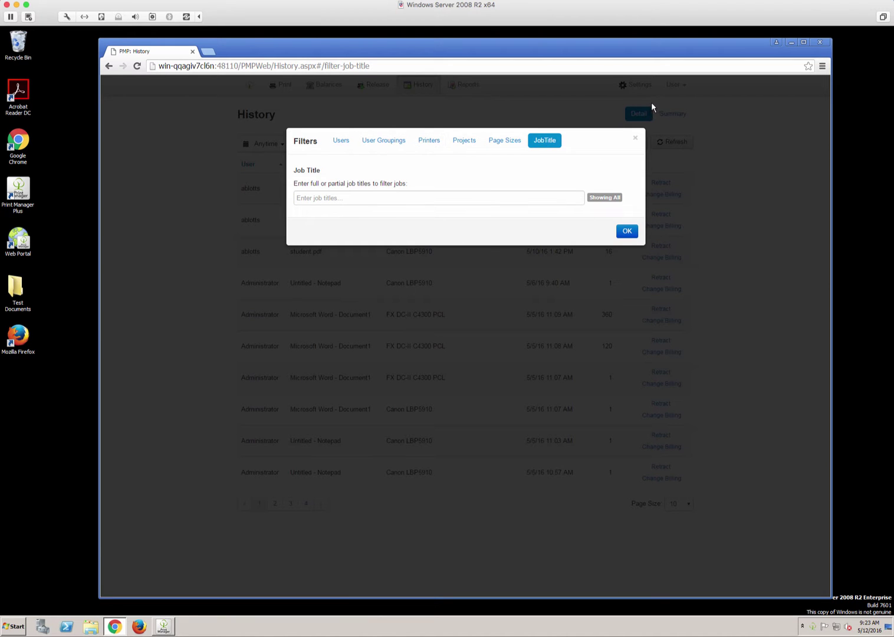
click(635, 138)
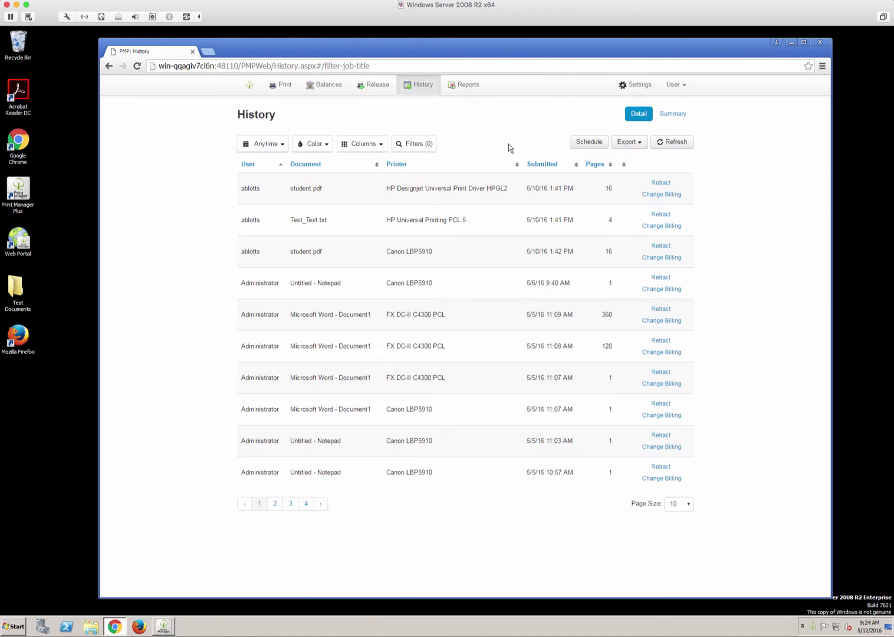
Tick Area, Billable, Color Pages, Copies, Cost, Duplex and File Size in the Columns list.
click(381, 145)
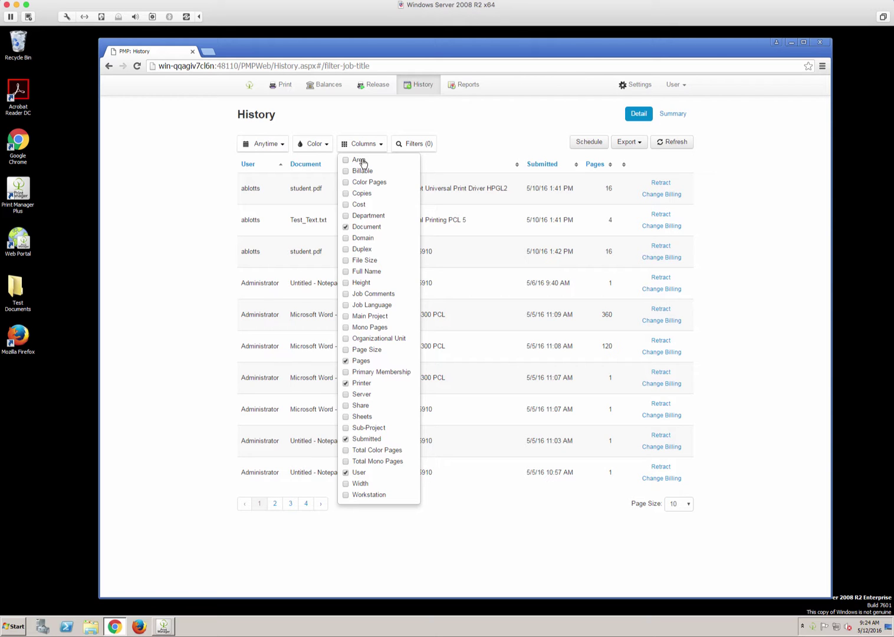
click(361, 161)
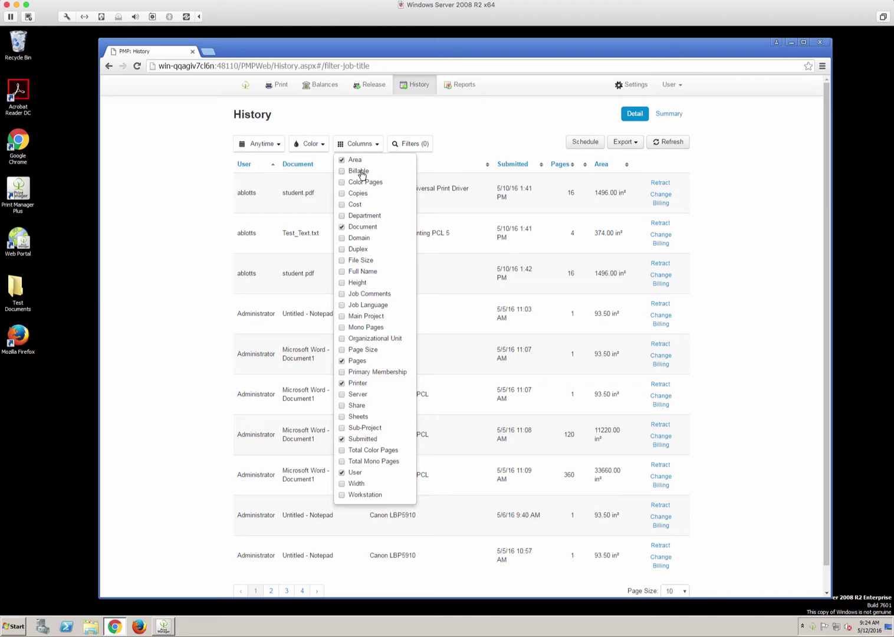
click(361, 171)
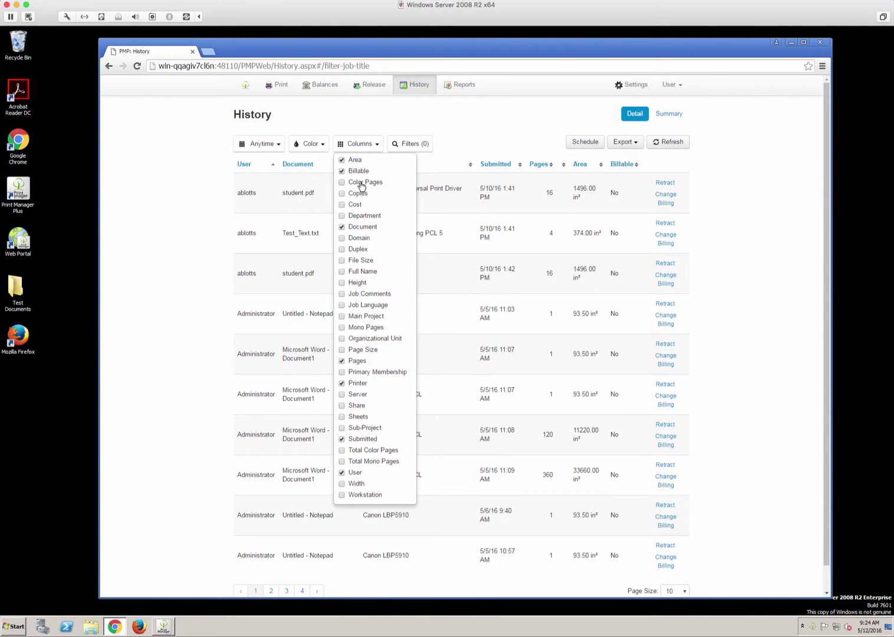
click(361, 182)
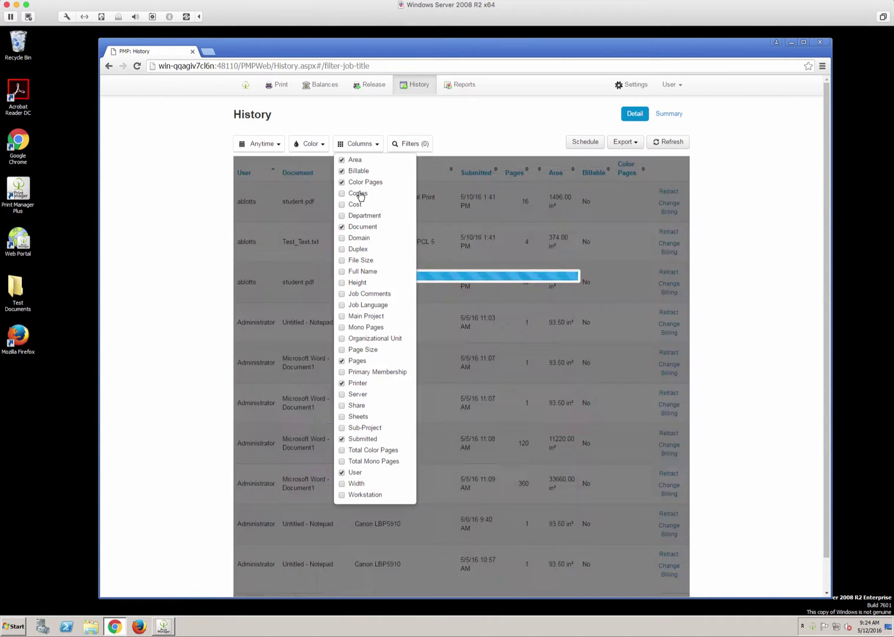
click(358, 194)
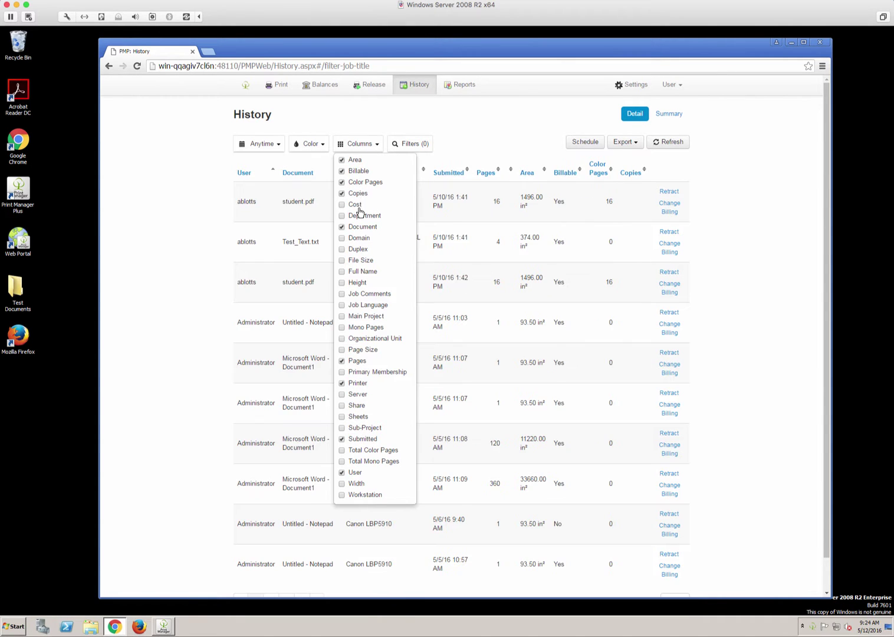
click(358, 207)
click(358, 250)
click(361, 261)
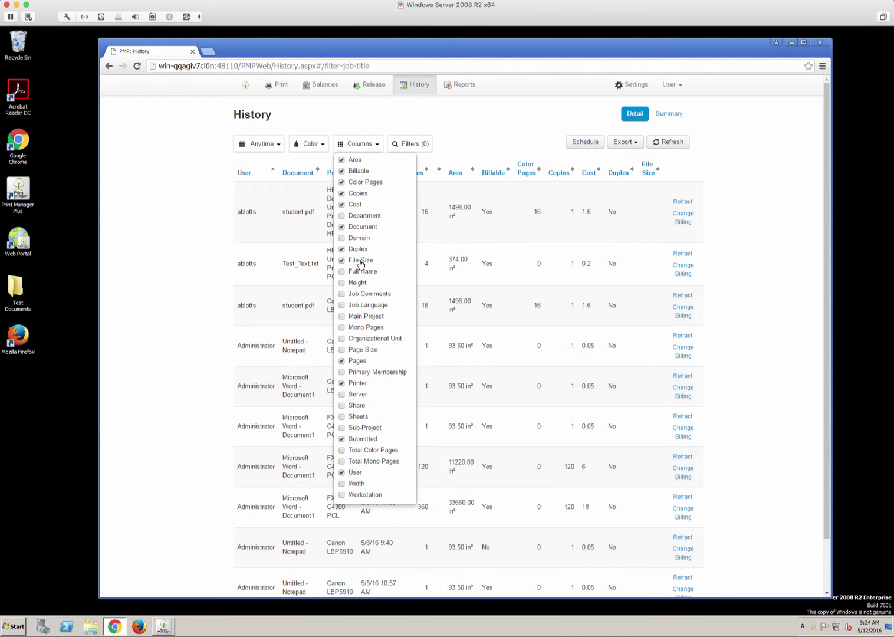
click(772, 127)
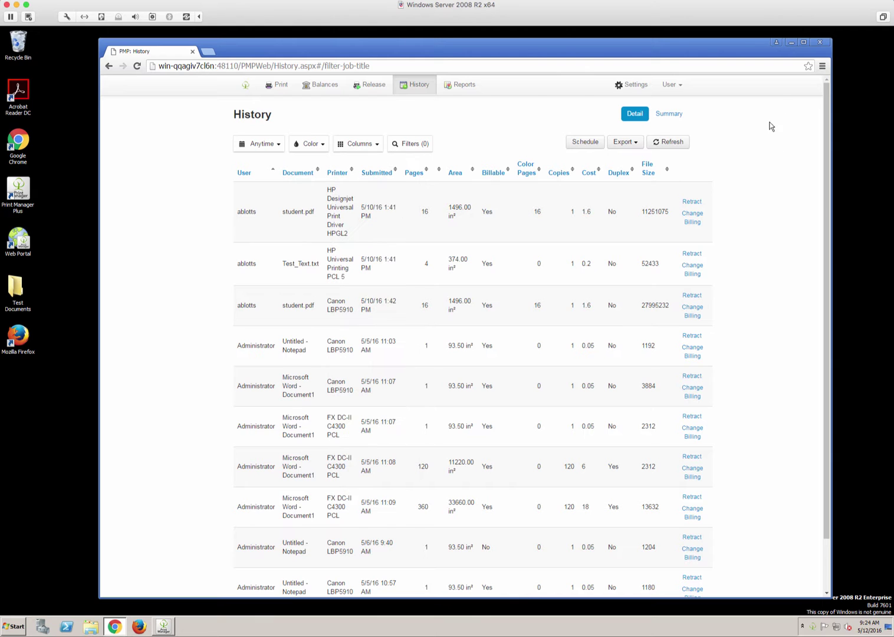
Maximize the browser, export the history to Excel, and open History.xlsx from the download bar.
click(805, 41)
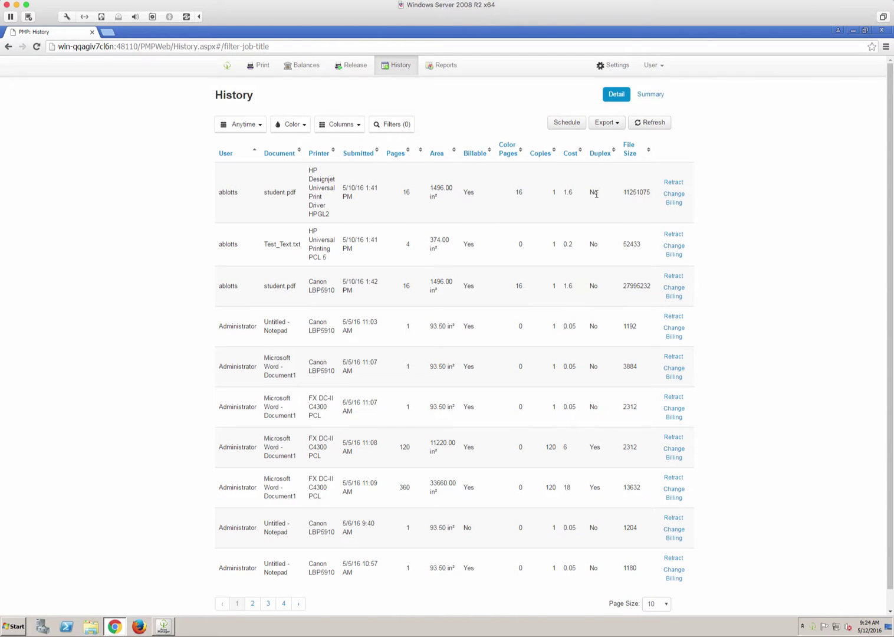
click(615, 125)
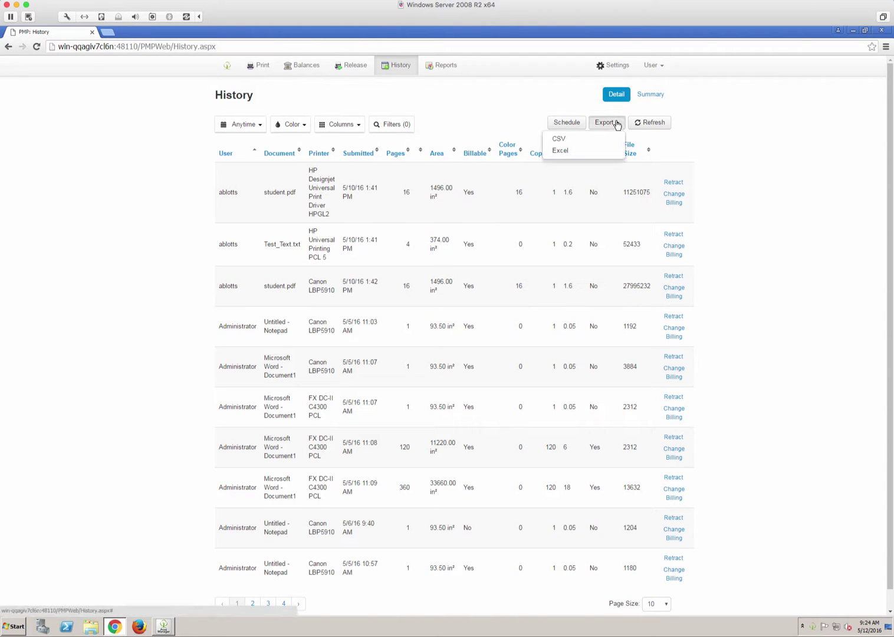
click(580, 151)
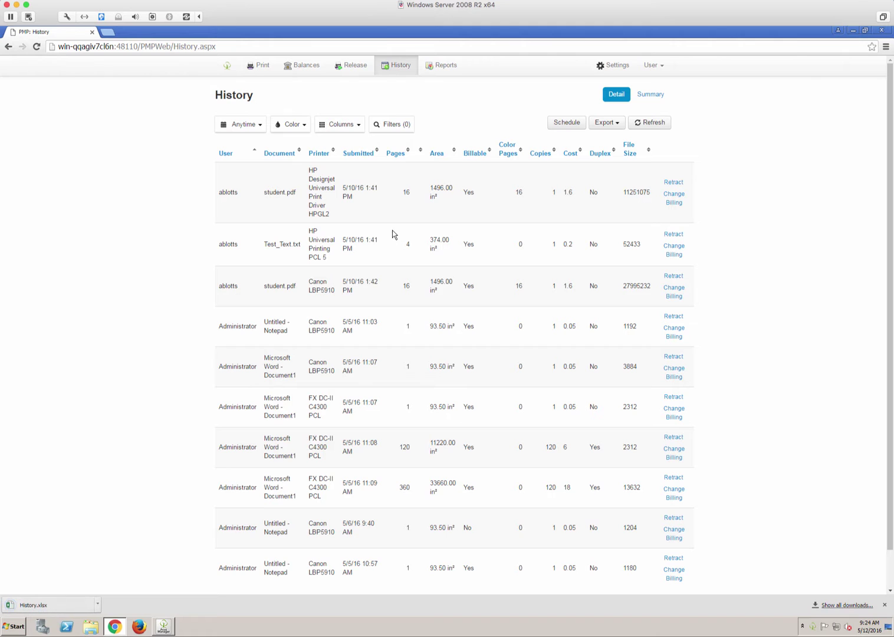
click(73, 608)
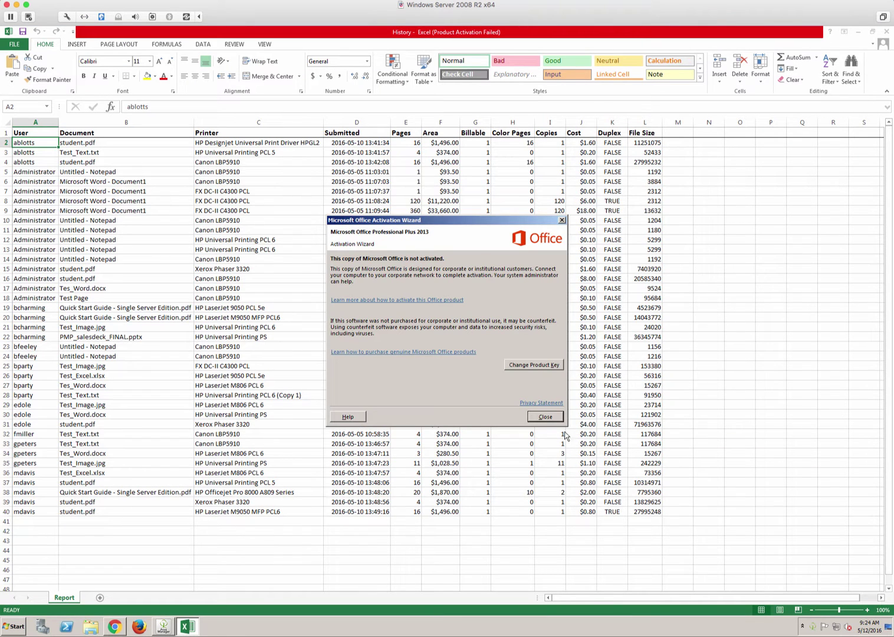
Dismiss the Office Activation Wizard, review the History sheet, and close Excel.
click(545, 416)
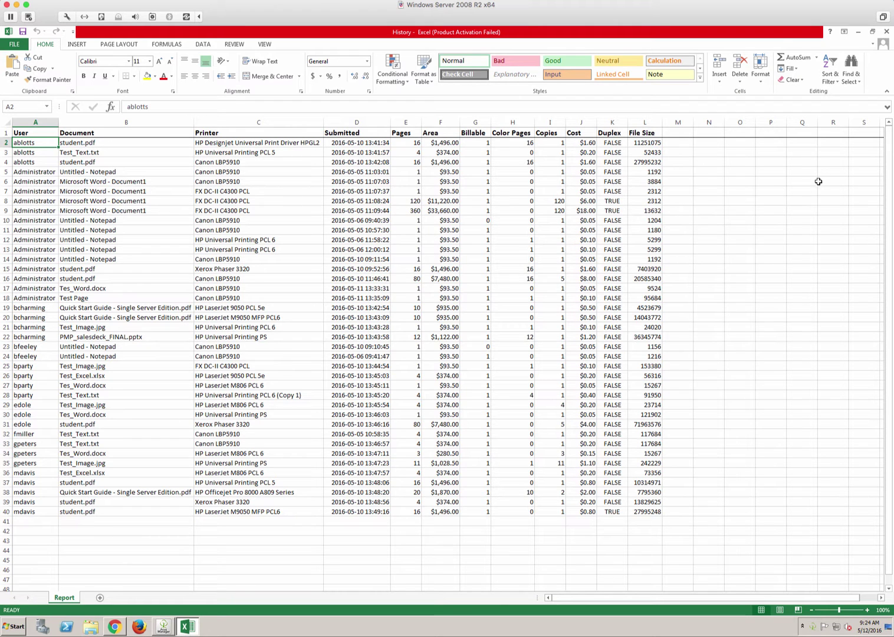
click(887, 32)
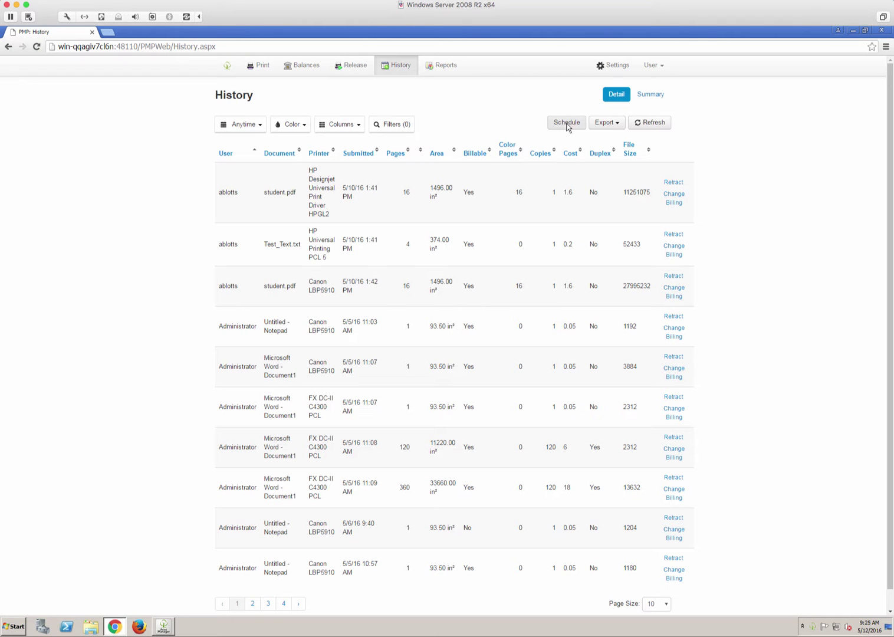
Open Schedule Report for History, keeping Run Once and CSV, and visit the Email To and Save Location fields.
click(567, 124)
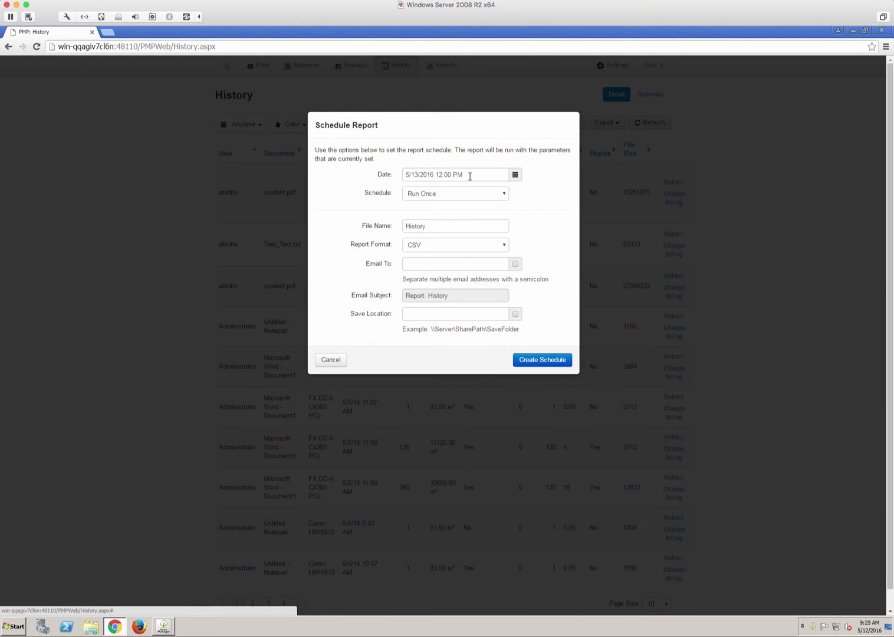
click(464, 195)
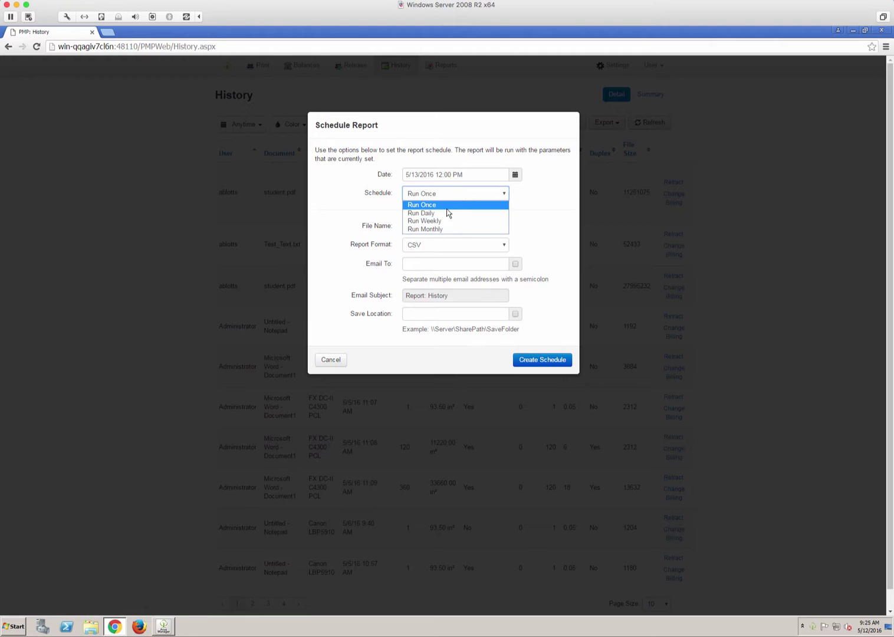
click(543, 193)
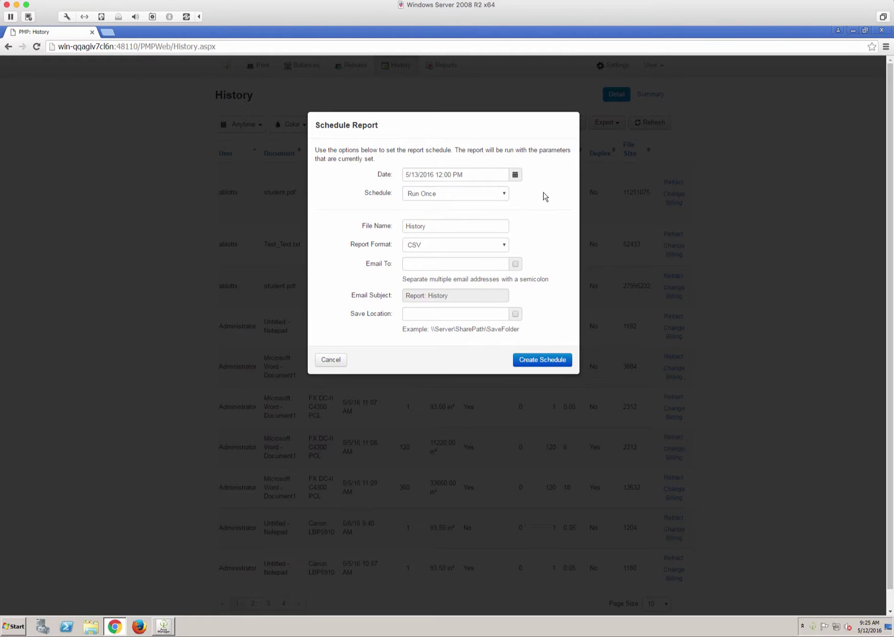
click(471, 265)
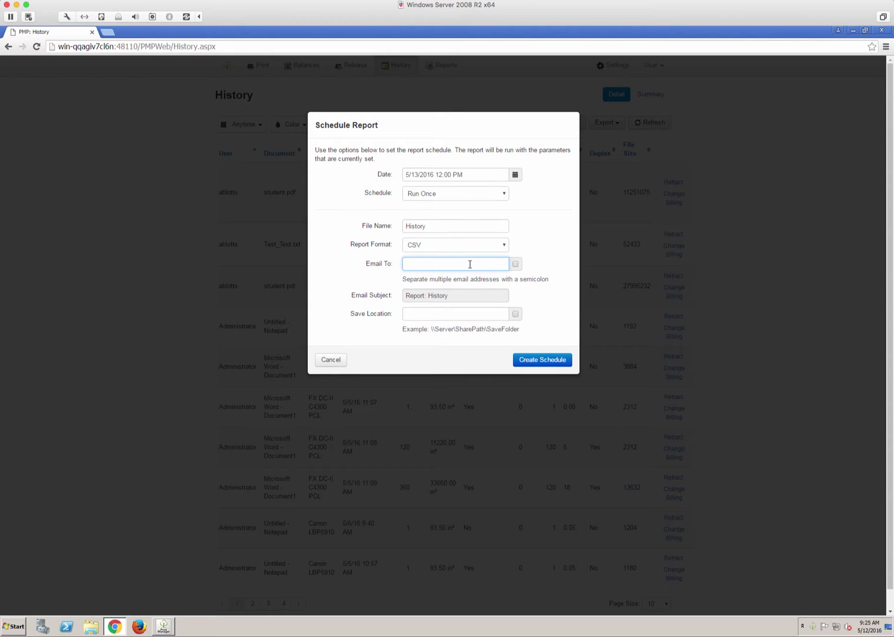
click(482, 245)
click(535, 231)
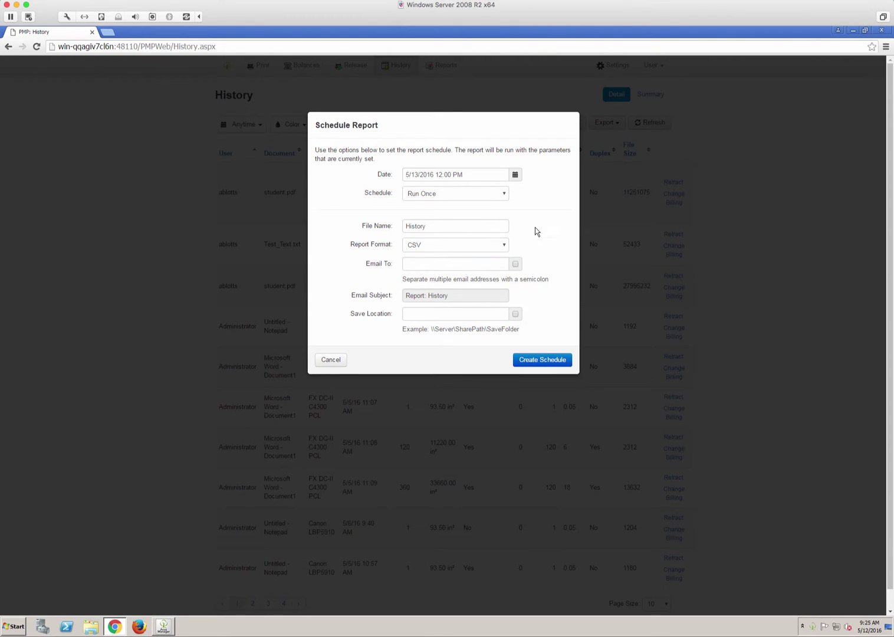
click(447, 317)
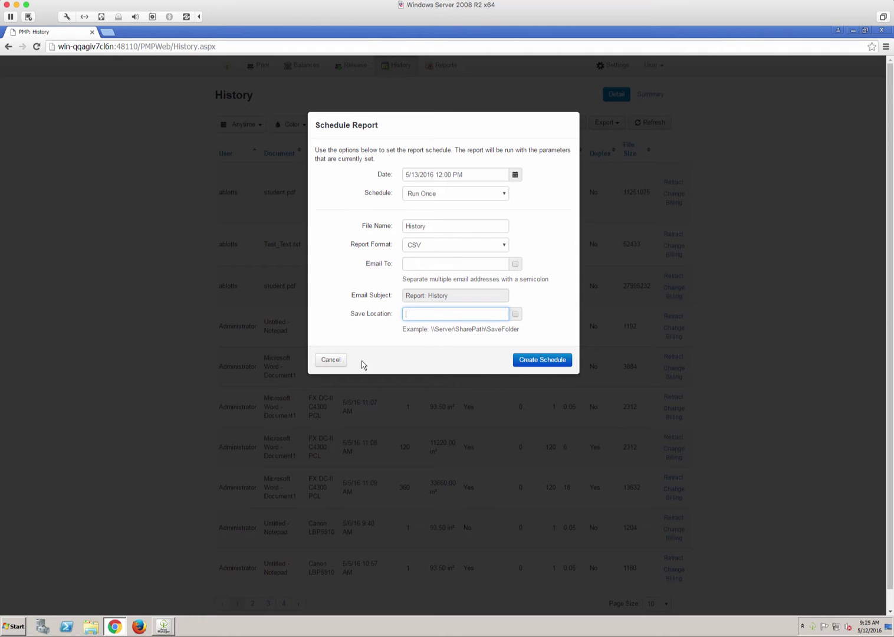
Cancel scheduling and switch History to a Summary view grouped by Printer.
click(330, 359)
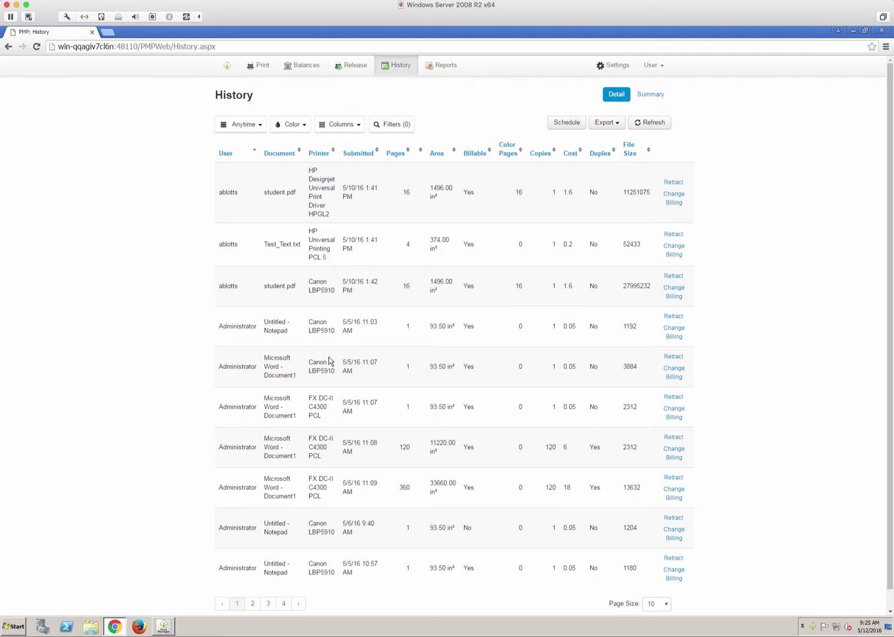
click(654, 95)
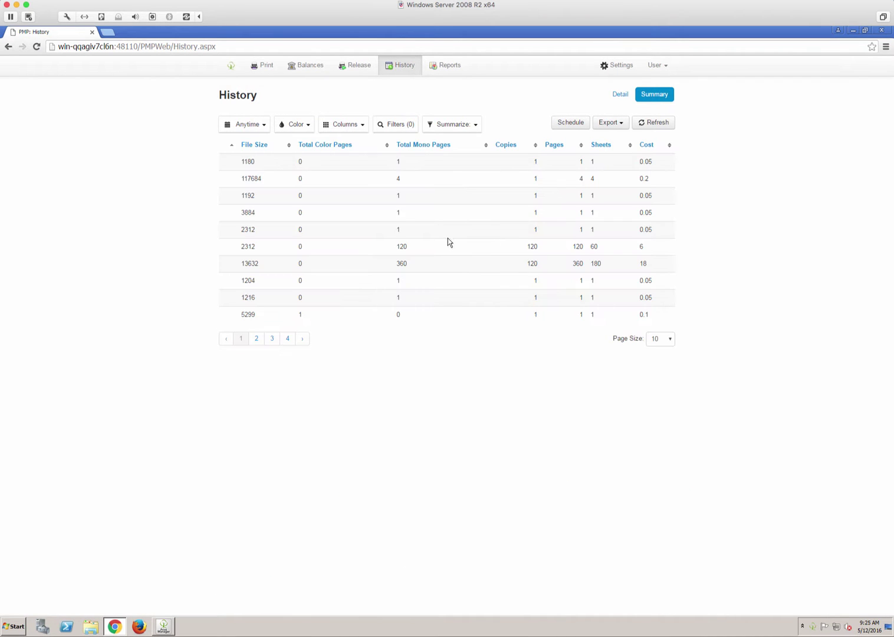
click(358, 125)
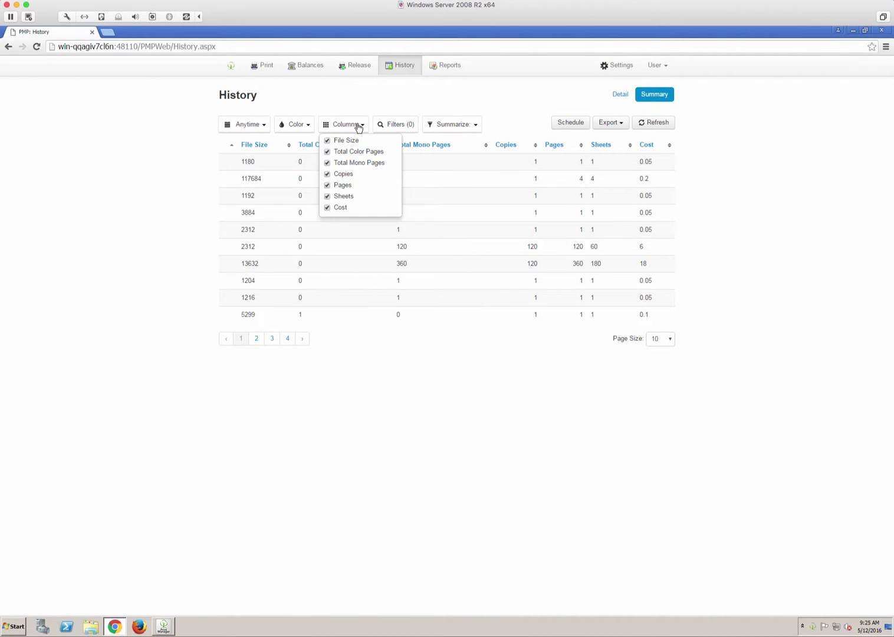
click(412, 82)
click(471, 125)
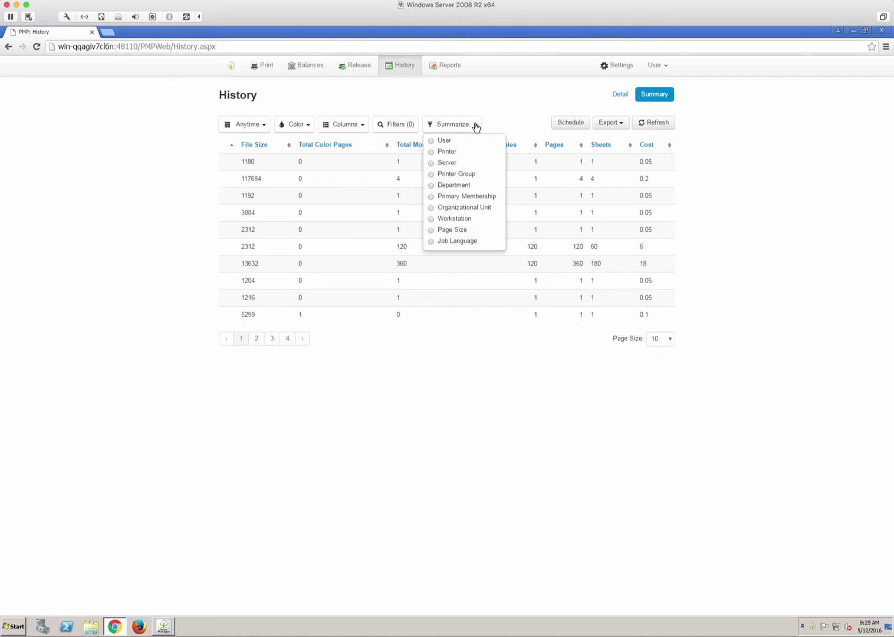
click(446, 153)
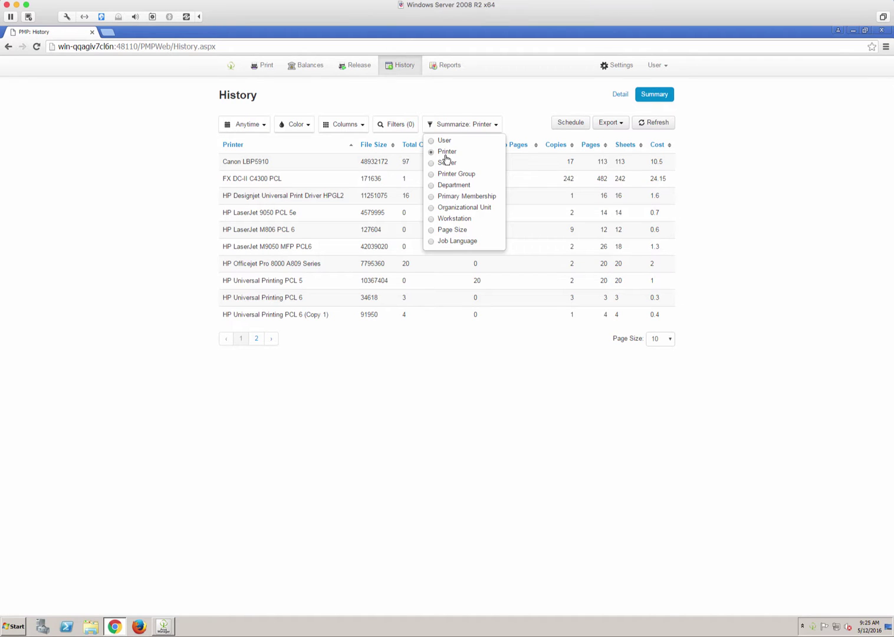
click(530, 93)
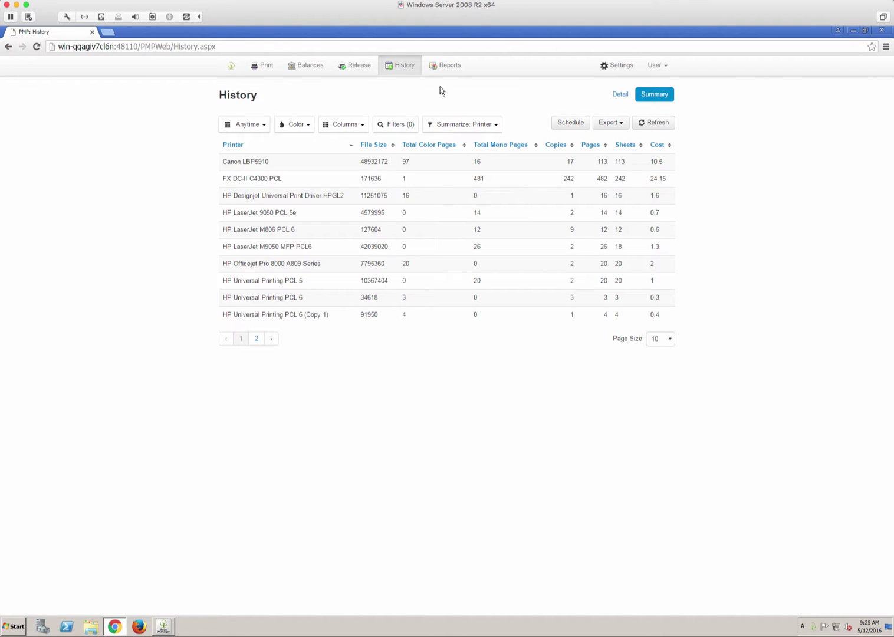
Return to the Reports tab.
click(445, 68)
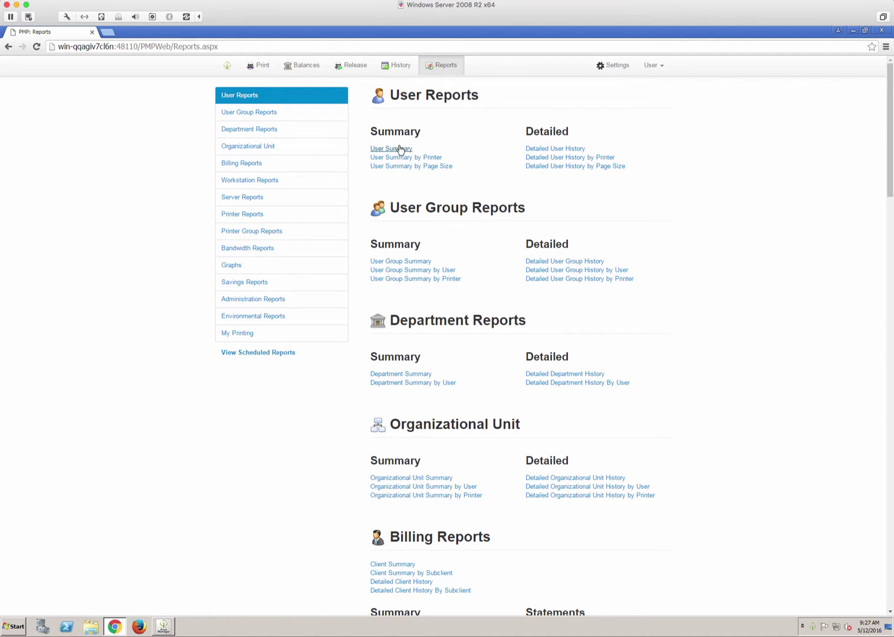
Open the User Summary report, centre its window, and check its date, colour and export options.
click(398, 147)
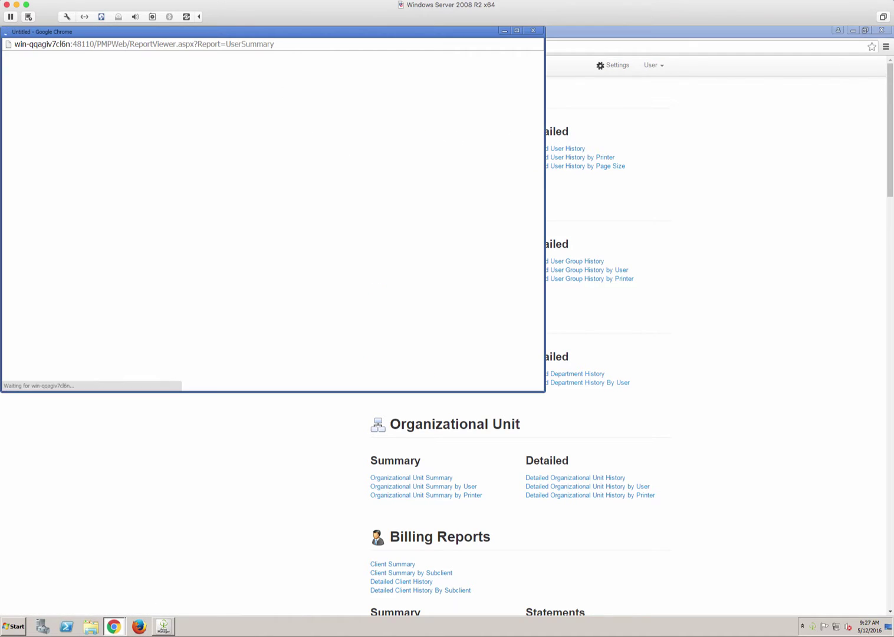
drag(249, 34, 396, 113)
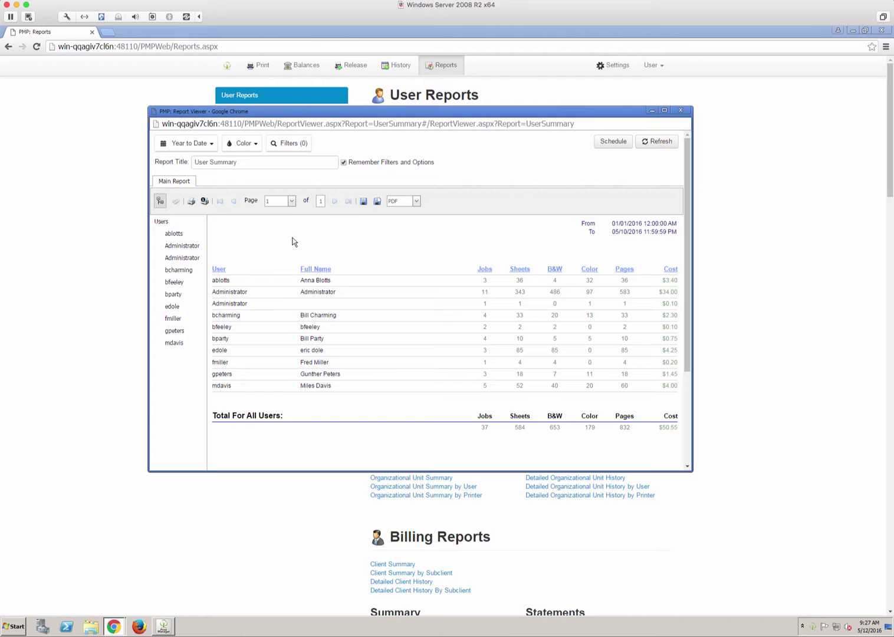
click(210, 145)
click(242, 144)
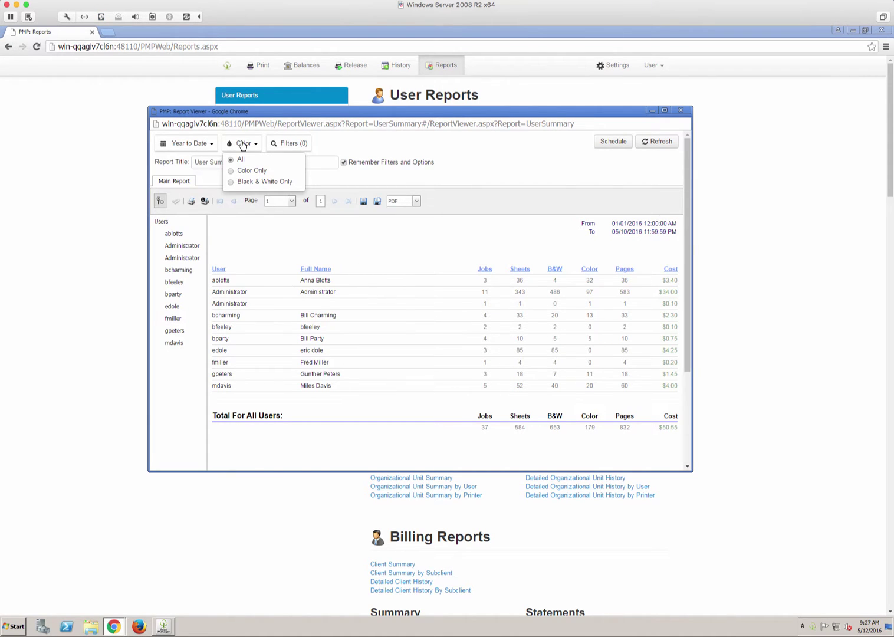
click(335, 137)
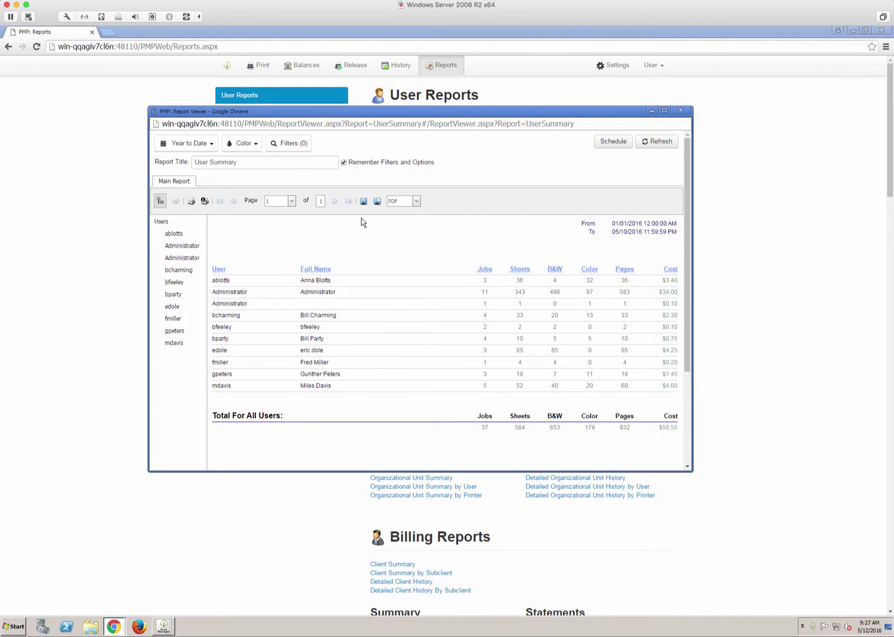
click(416, 201)
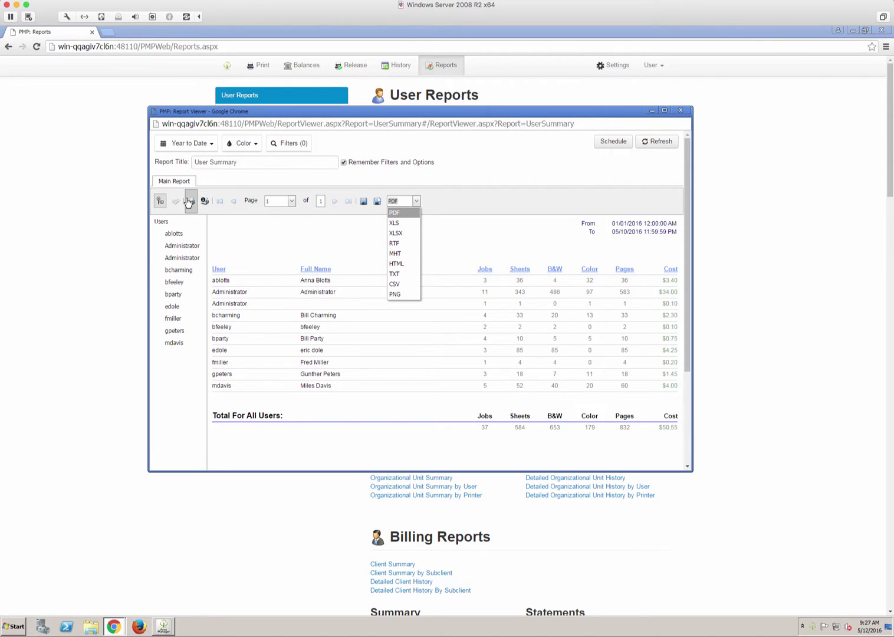
Open Administrator's Detailed User History, centre the window, and tick Show expanded details.
click(235, 292)
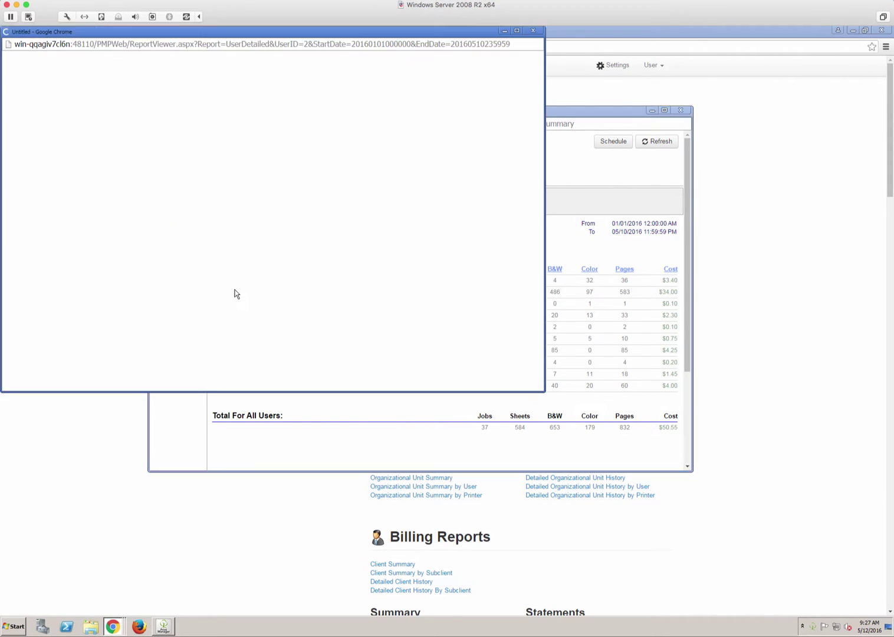
drag(231, 31, 417, 98)
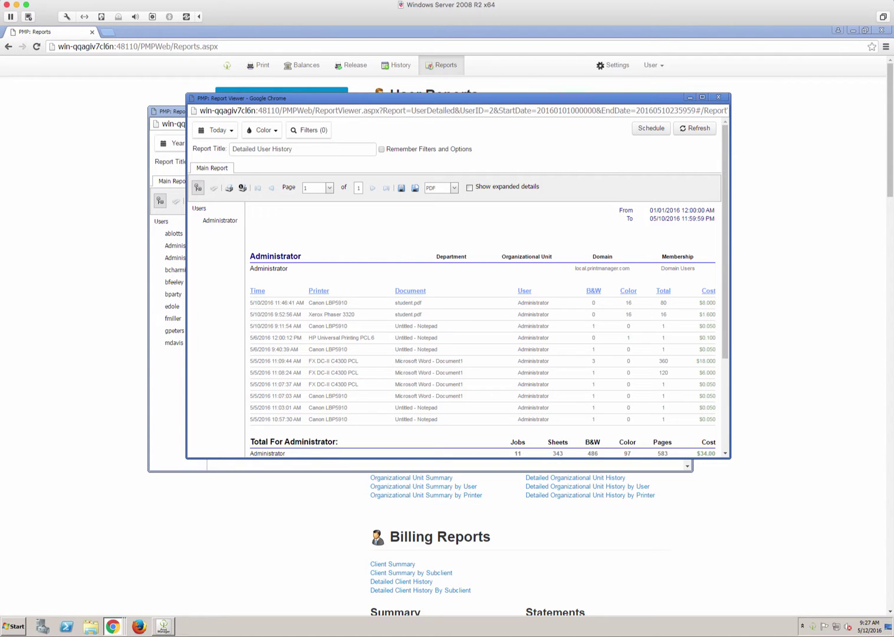
click(470, 188)
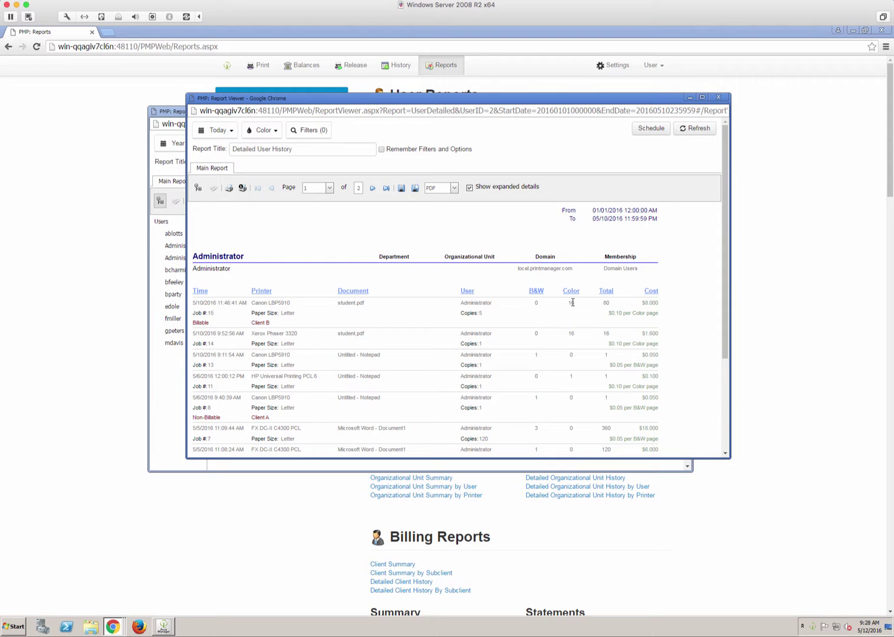
Highlight the first job's colour pages, copies, billing status and client, then scroll the job rows.
drag(577, 303, 564, 301)
drag(484, 313, 473, 312)
click(614, 306)
drag(659, 313, 607, 317)
click(572, 319)
drag(196, 321, 271, 322)
click(283, 322)
drag(725, 271, 727, 399)
scroll(708, 299, up, 3)
click(373, 187)
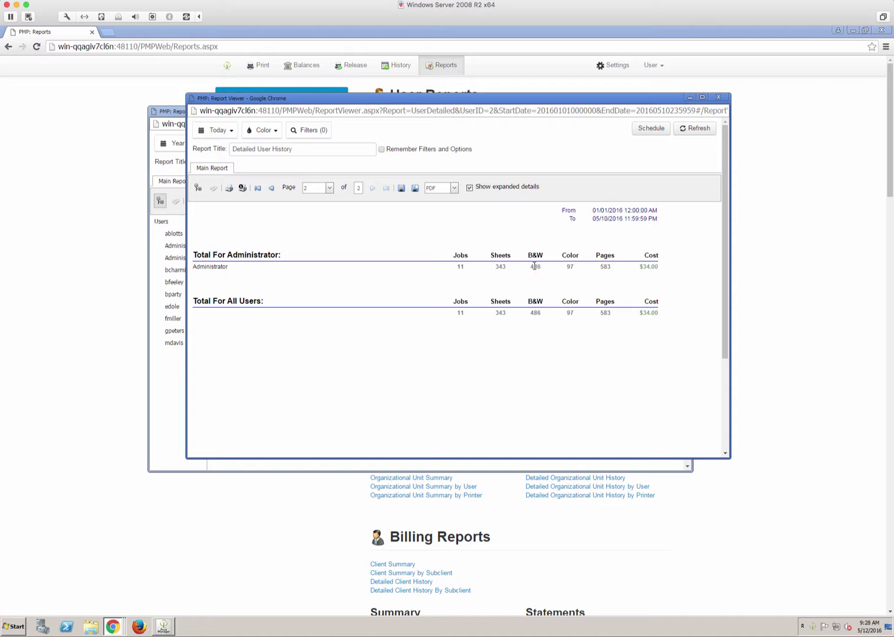
drag(534, 267, 600, 267)
click(519, 267)
click(271, 187)
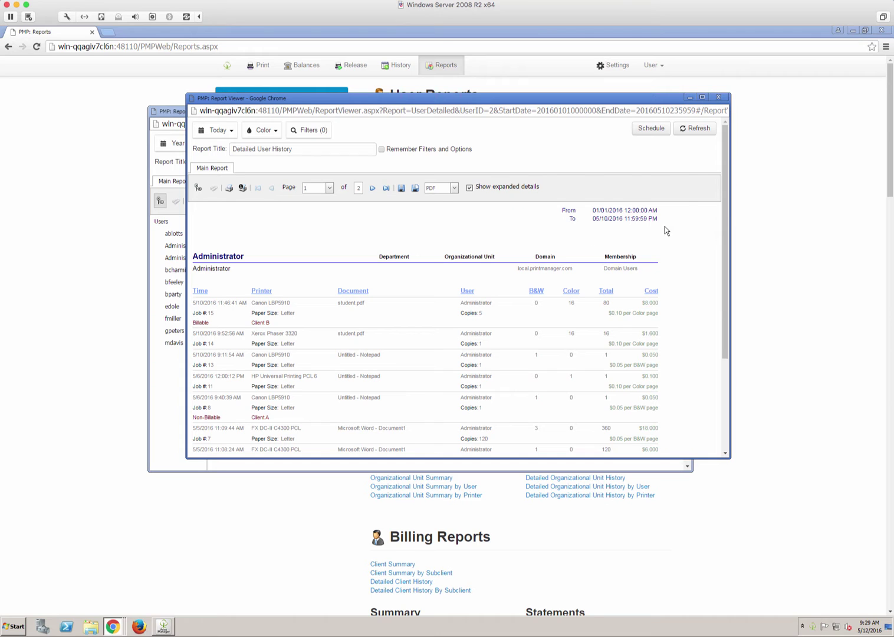
Close the Detailed User History window, then review the User Summary schedule options and cancel without scheduling.
click(718, 97)
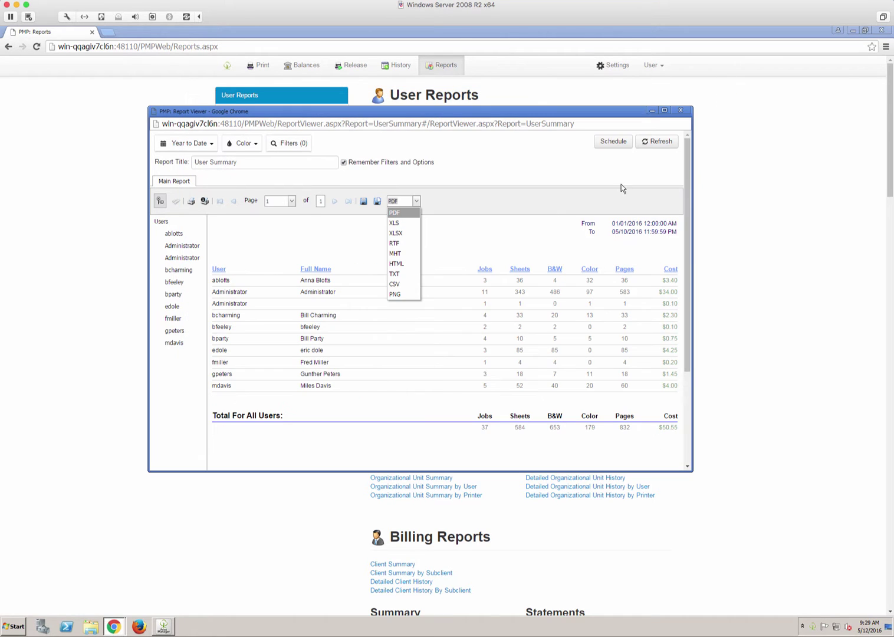
click(481, 183)
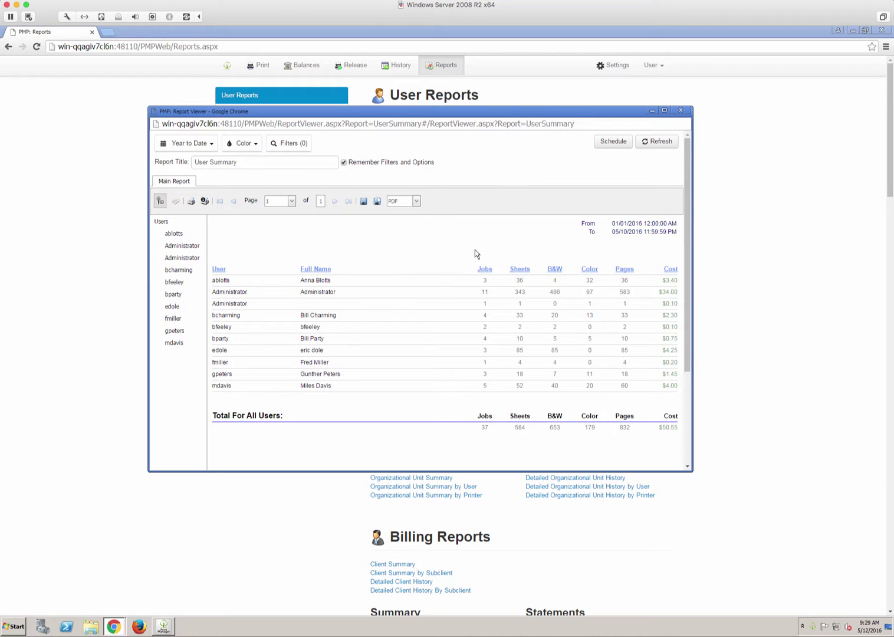
click(612, 141)
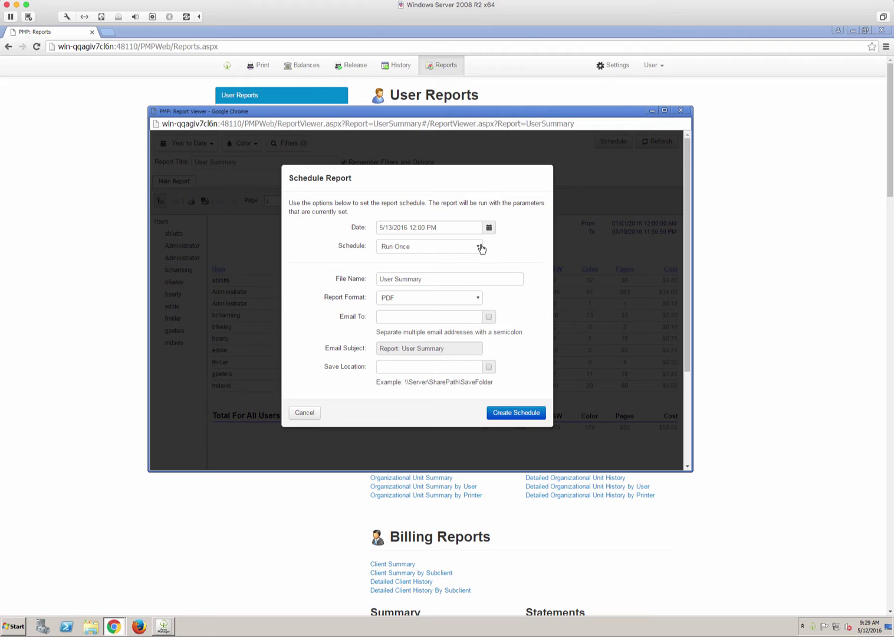
click(480, 248)
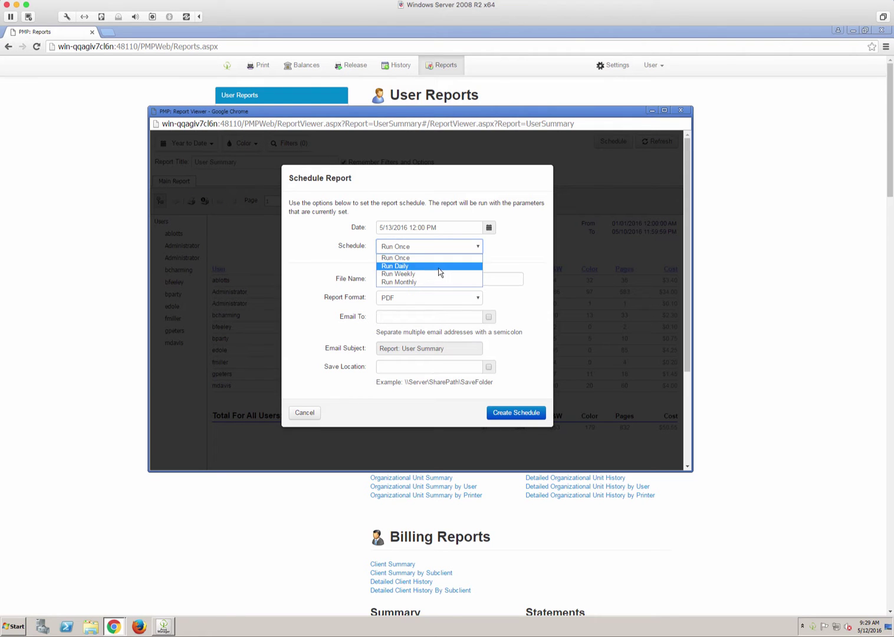
click(511, 232)
click(409, 316)
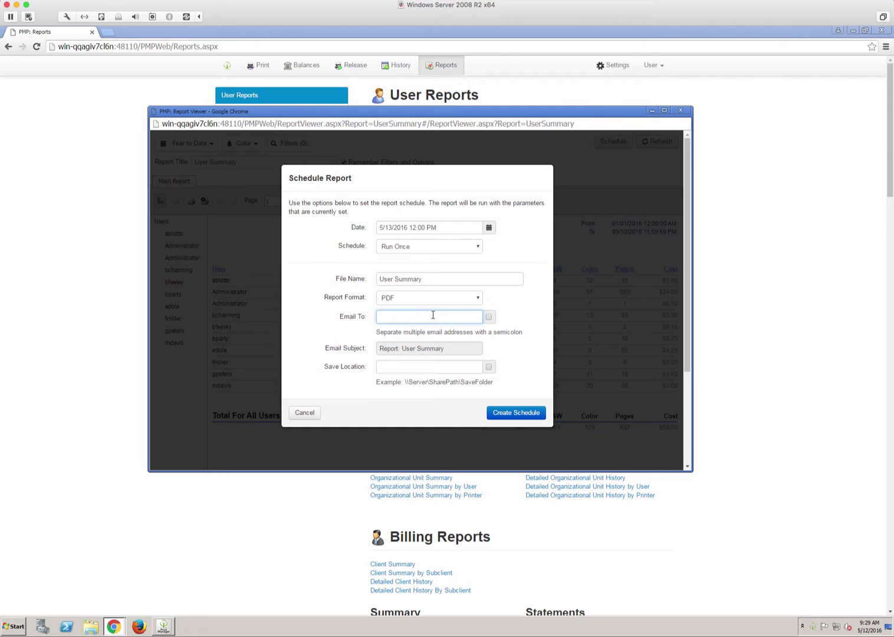
click(412, 366)
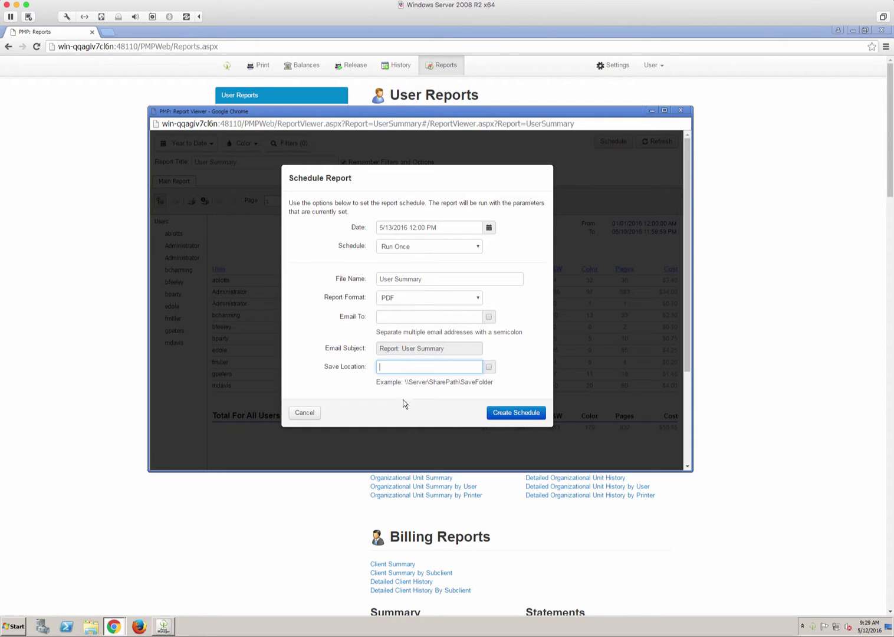
click(305, 412)
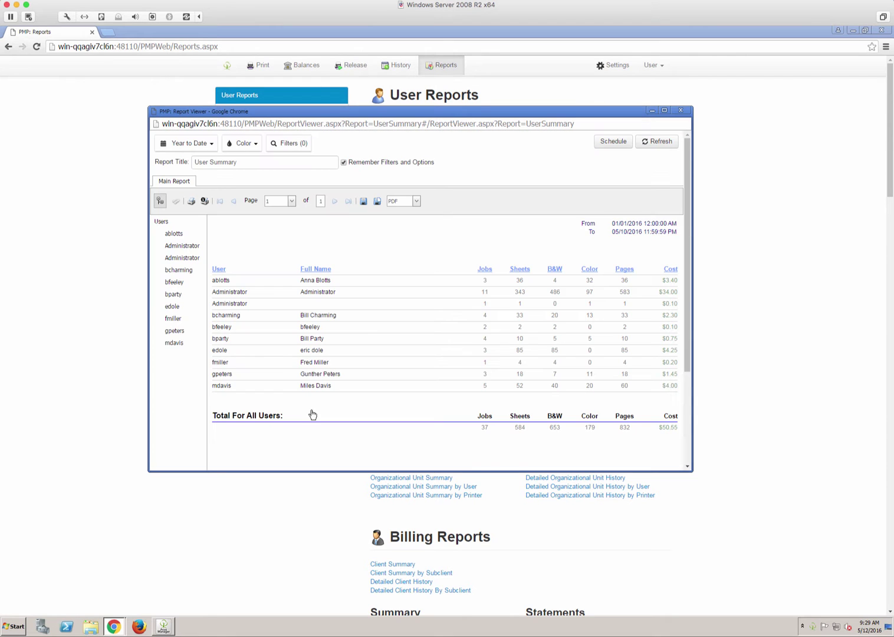
Close the User Summary report, enable and save Manually Load Reports in Settings, then return to Reports.
click(679, 110)
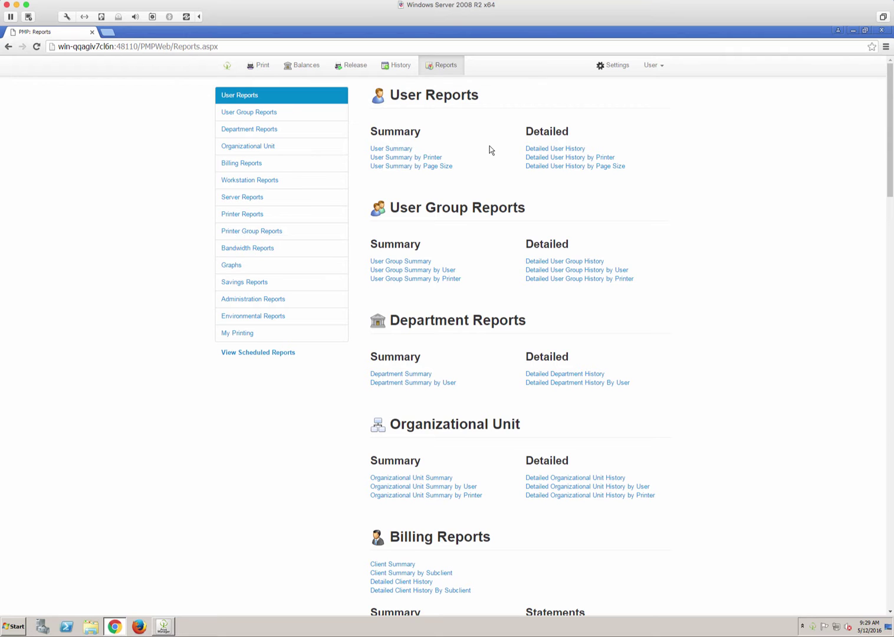
click(619, 67)
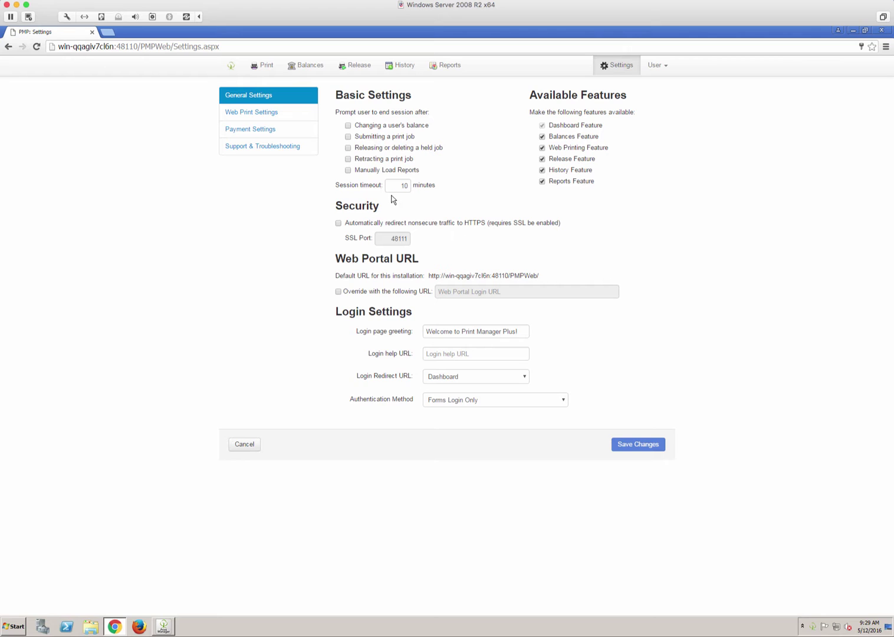
click(374, 171)
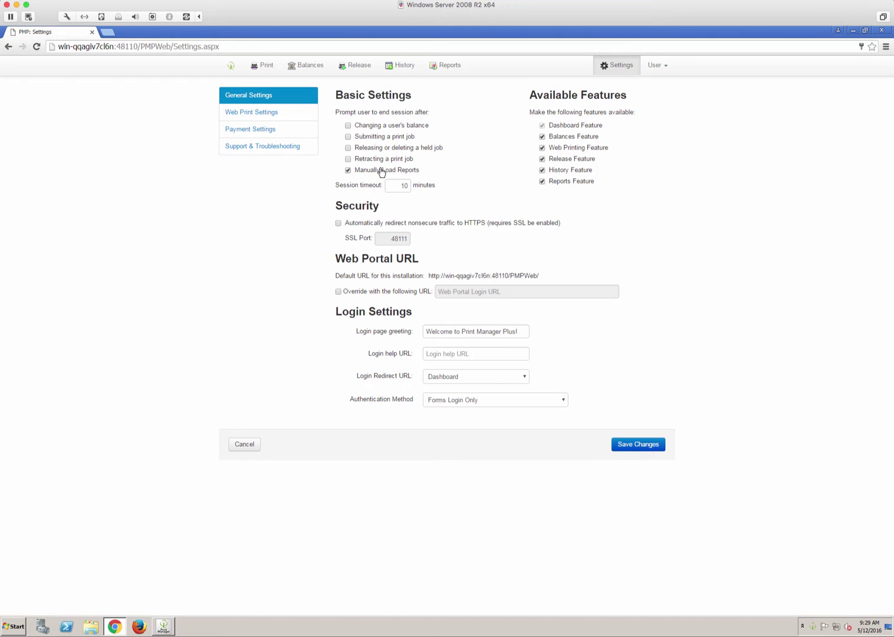
click(643, 447)
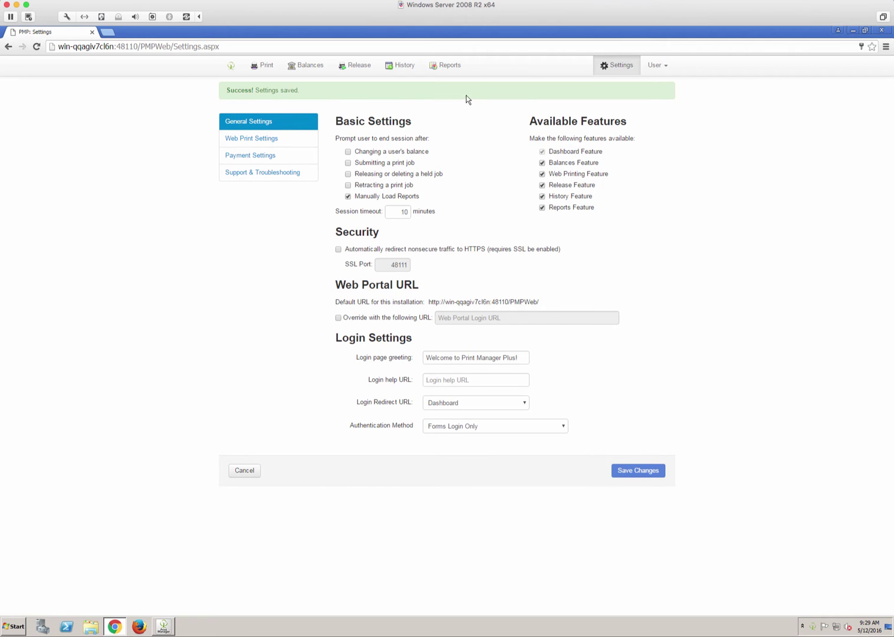
click(452, 71)
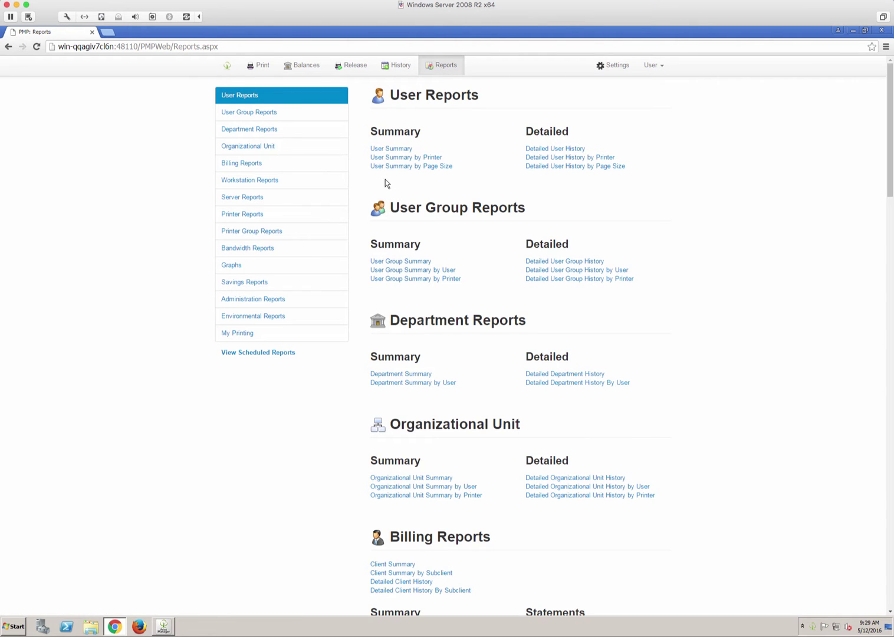
click(394, 149)
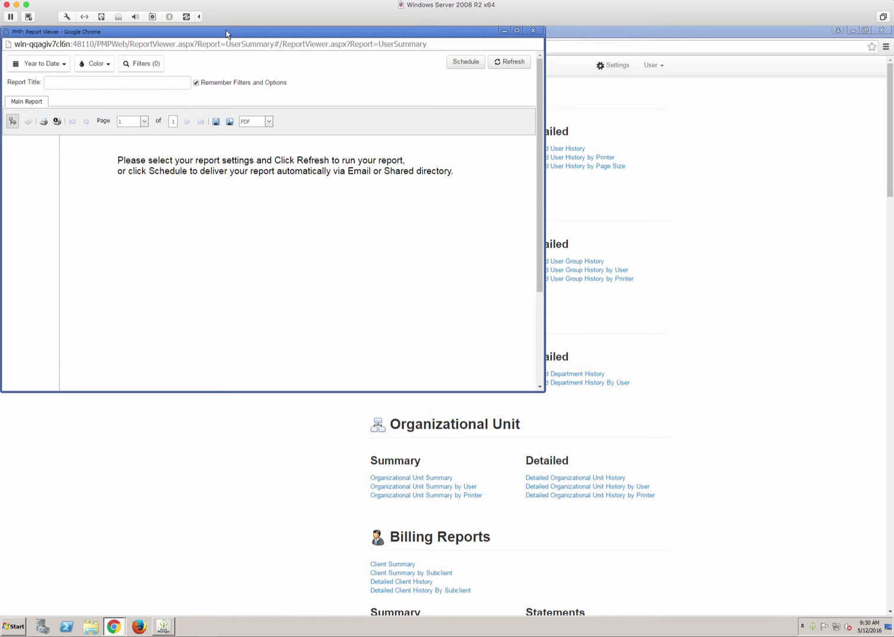
drag(226, 30, 409, 138)
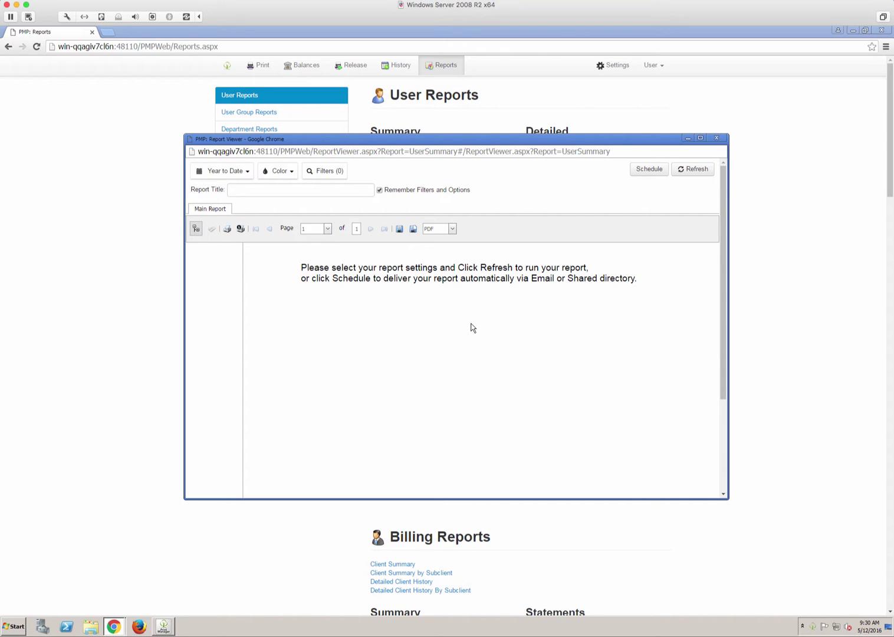
click(649, 169)
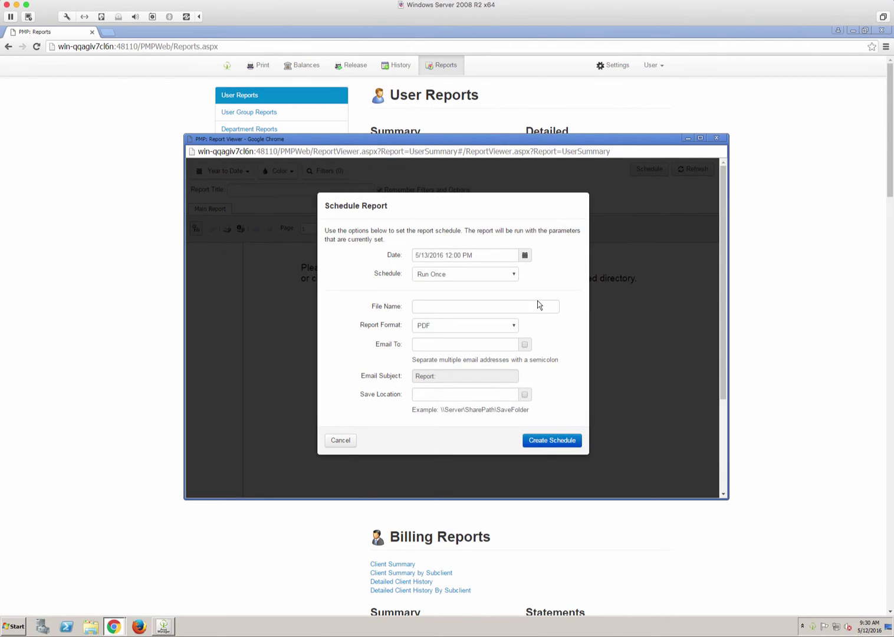
click(342, 441)
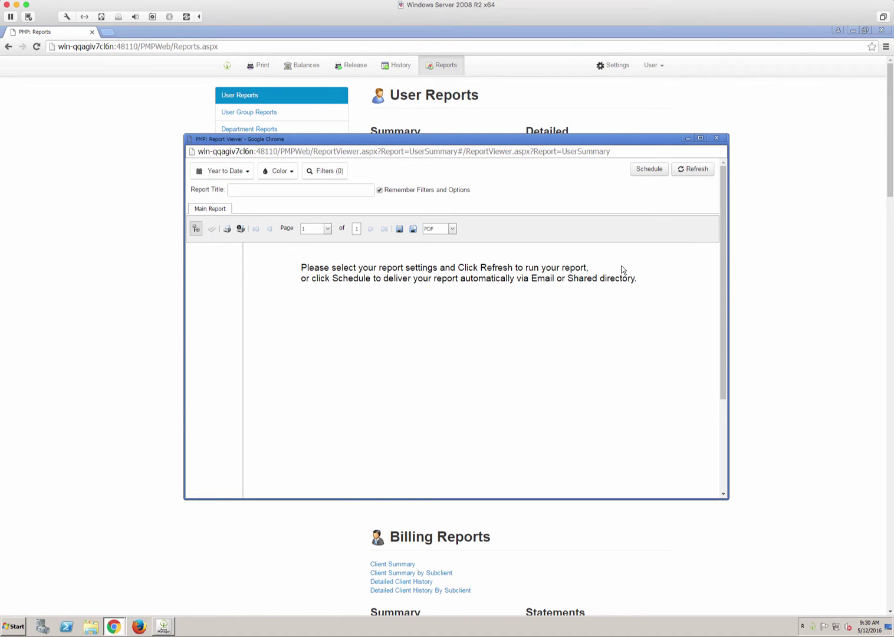
click(715, 138)
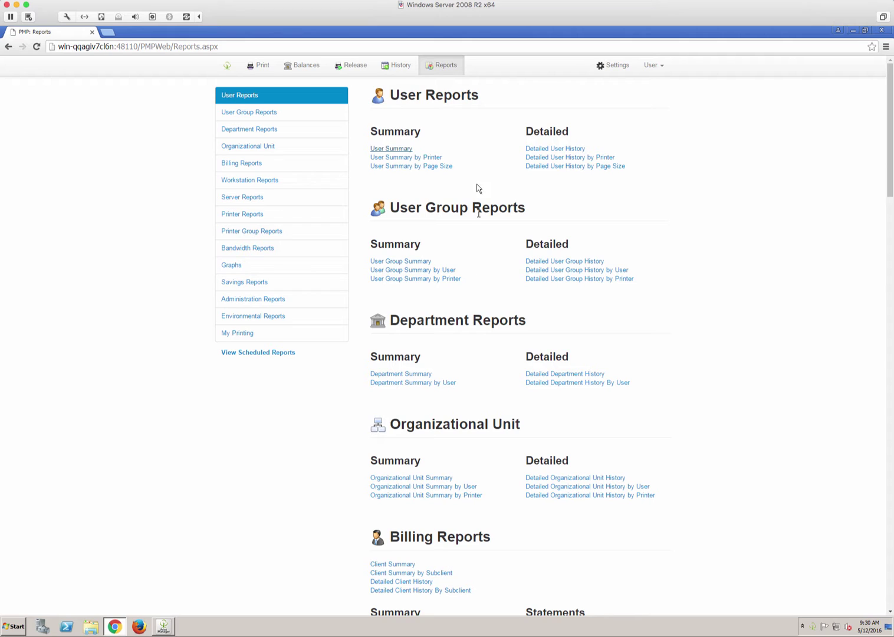
Turn off Manually Load Reports in the portal settings, save, and go back to the Reports list.
click(394, 149)
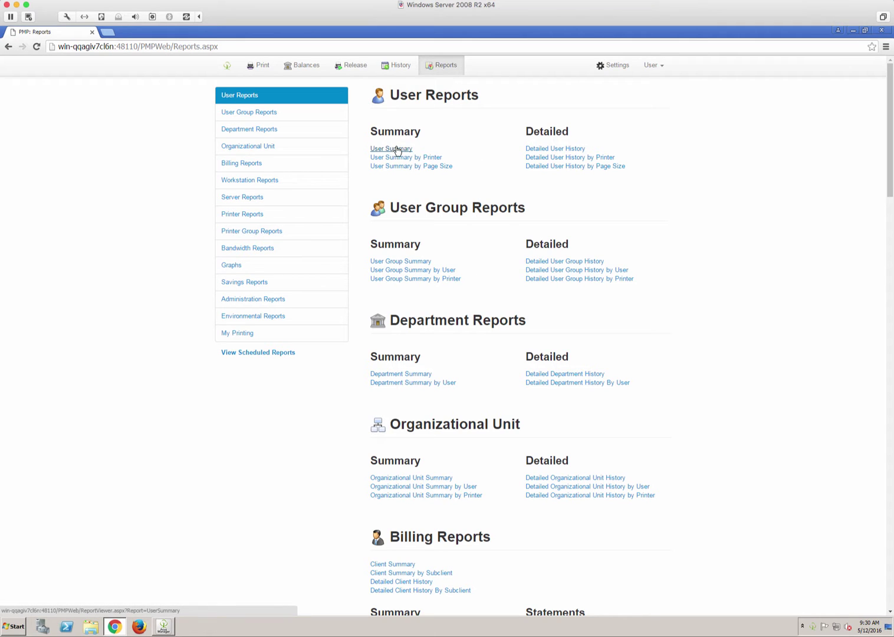
click(617, 66)
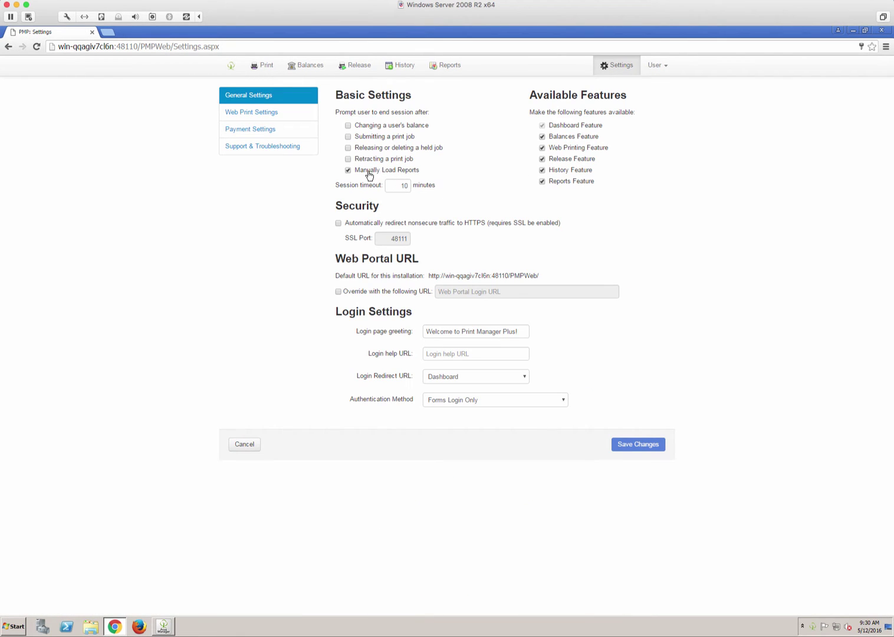
click(368, 172)
click(638, 445)
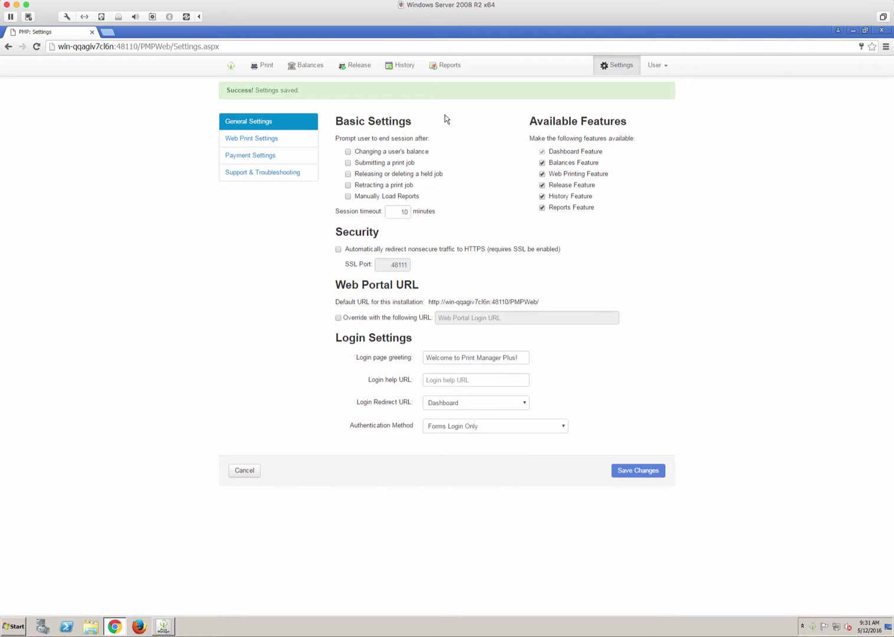
click(453, 65)
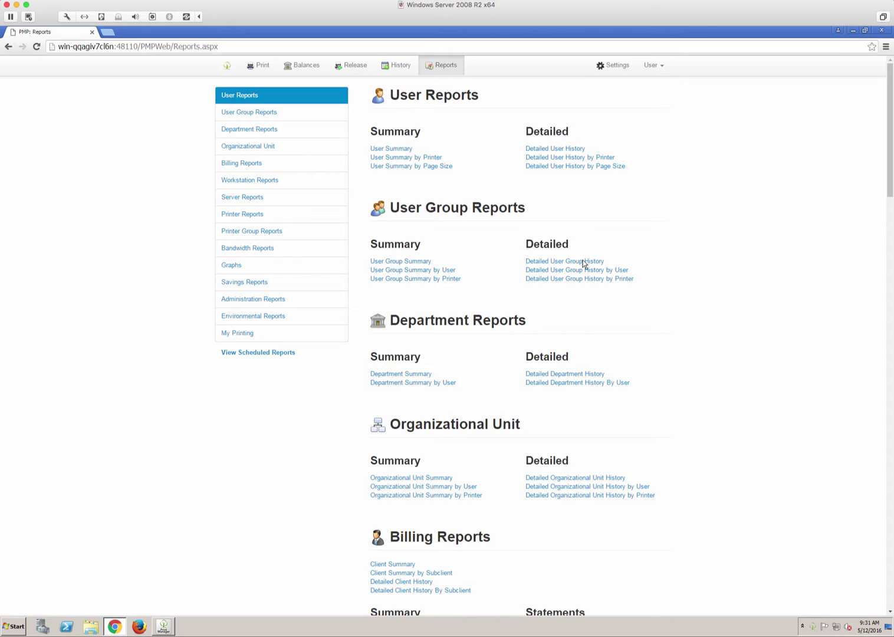
Scroll down to Billing Reports and open the Client Summary report.
scroll(501, 269, down, 1)
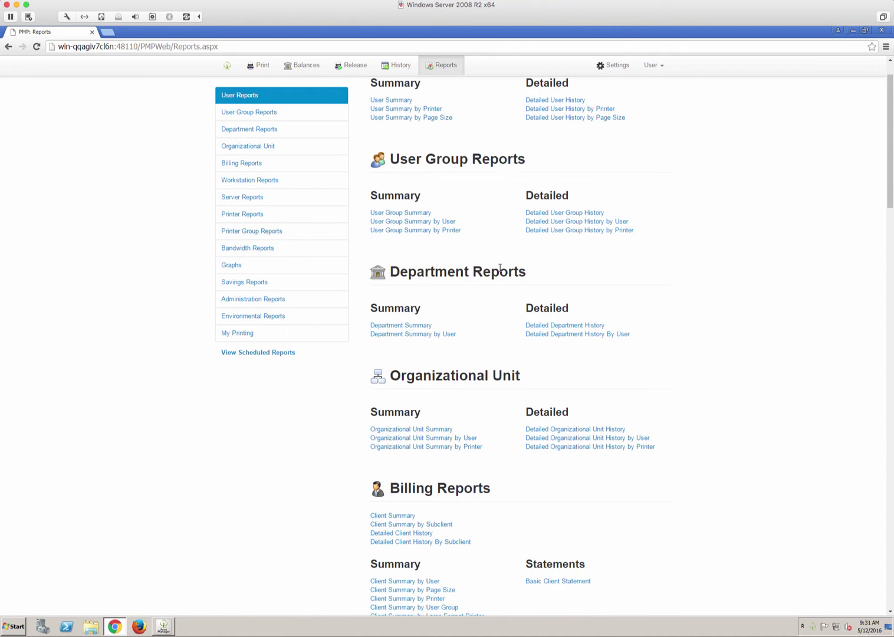
scroll(492, 293, down, 1)
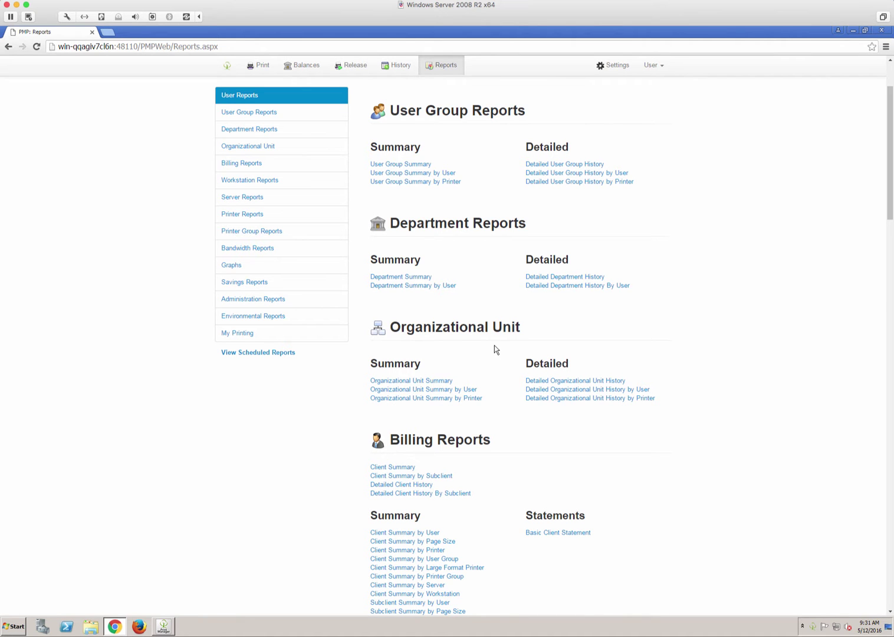
scroll(495, 289, down, 2)
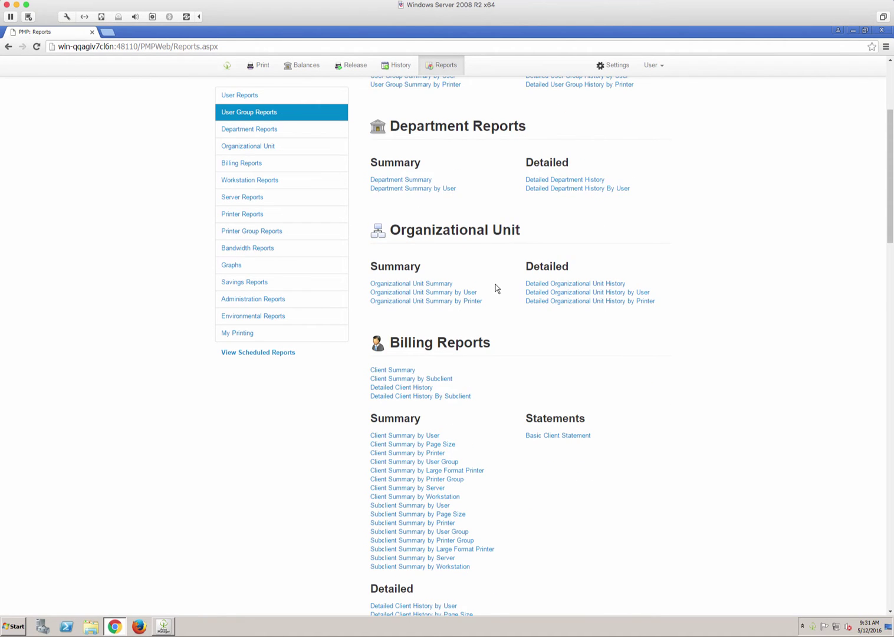
scroll(495, 289, down, 2)
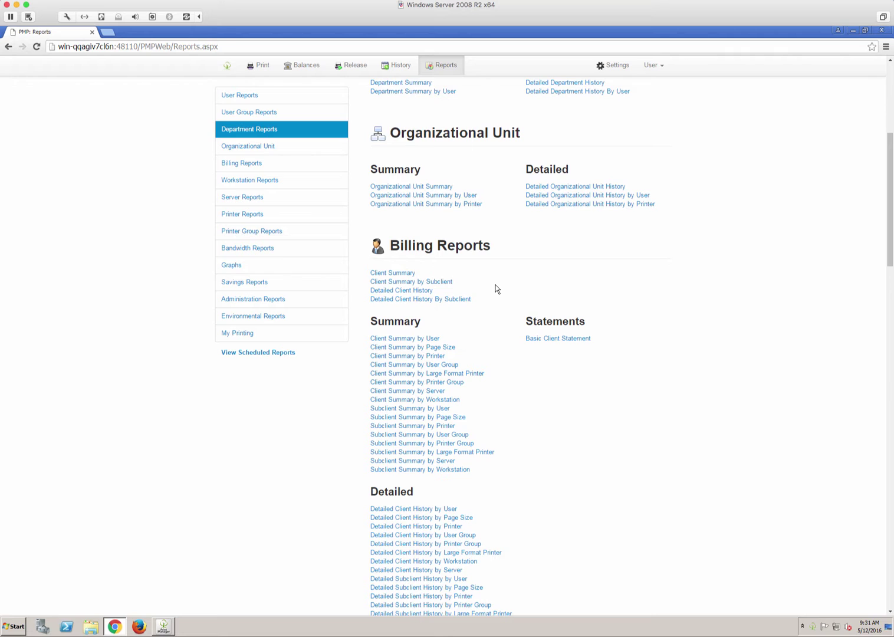
scroll(496, 289, down, 2)
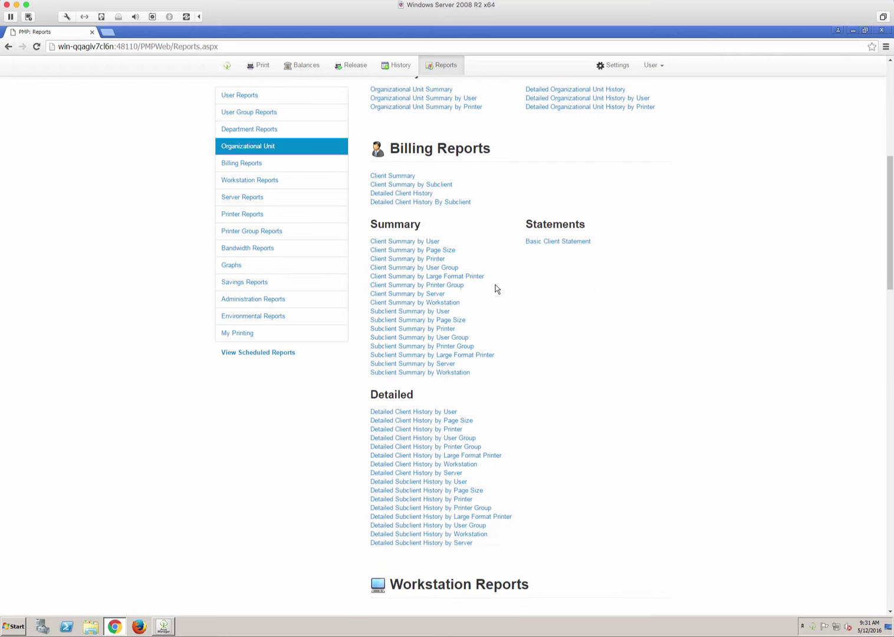
click(395, 177)
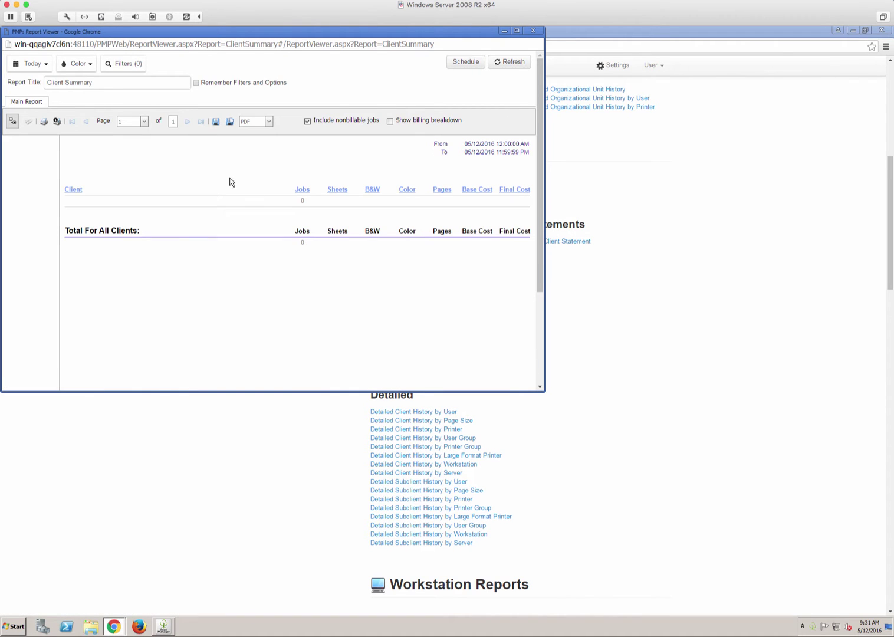
Set the Client Summary date range to Anytime, apply and refresh it, and recentre the window.
click(44, 66)
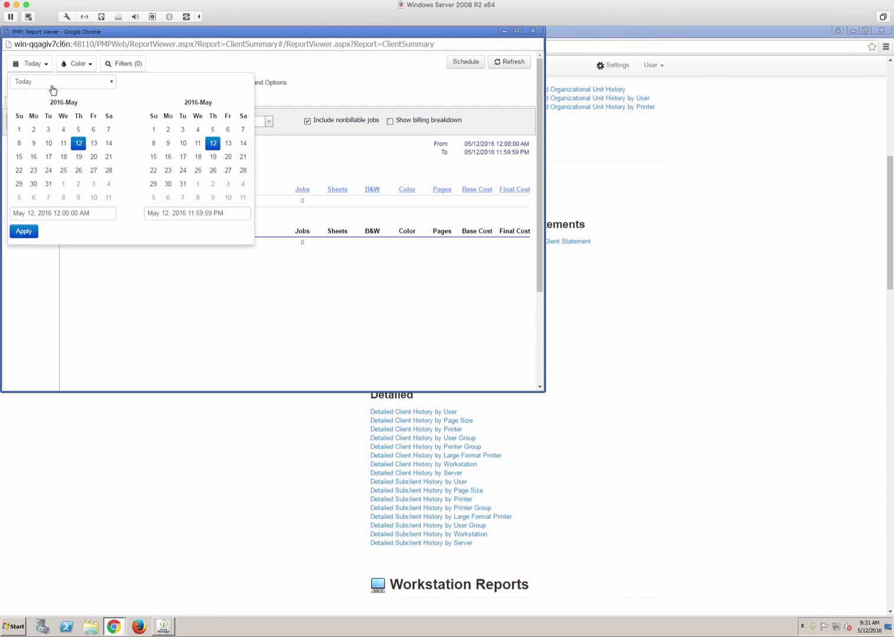
click(53, 89)
click(53, 100)
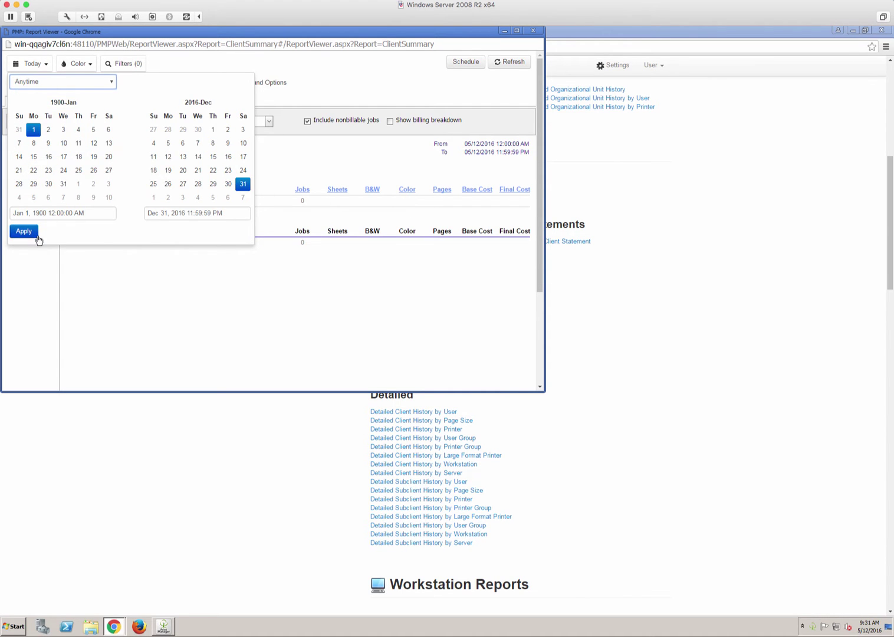
click(24, 233)
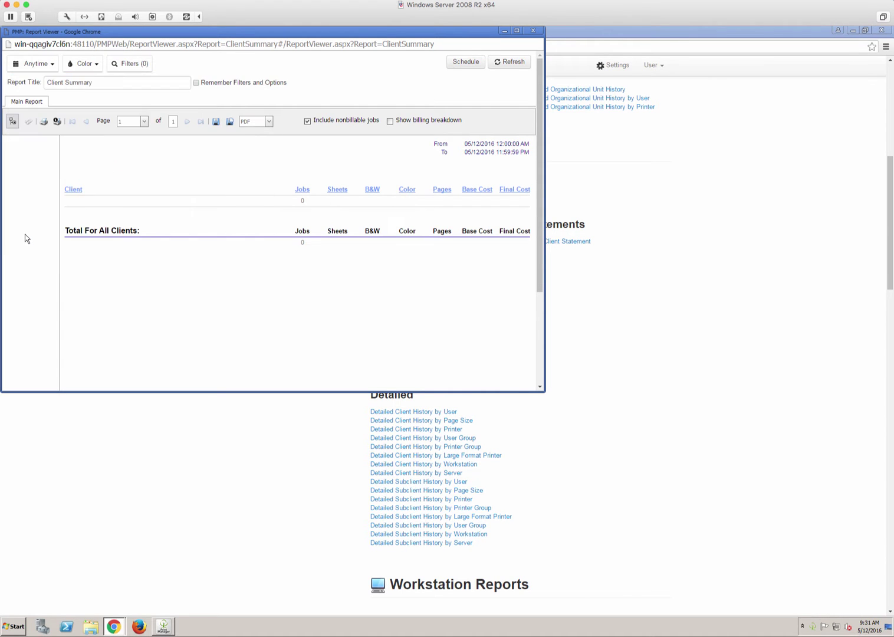
click(511, 63)
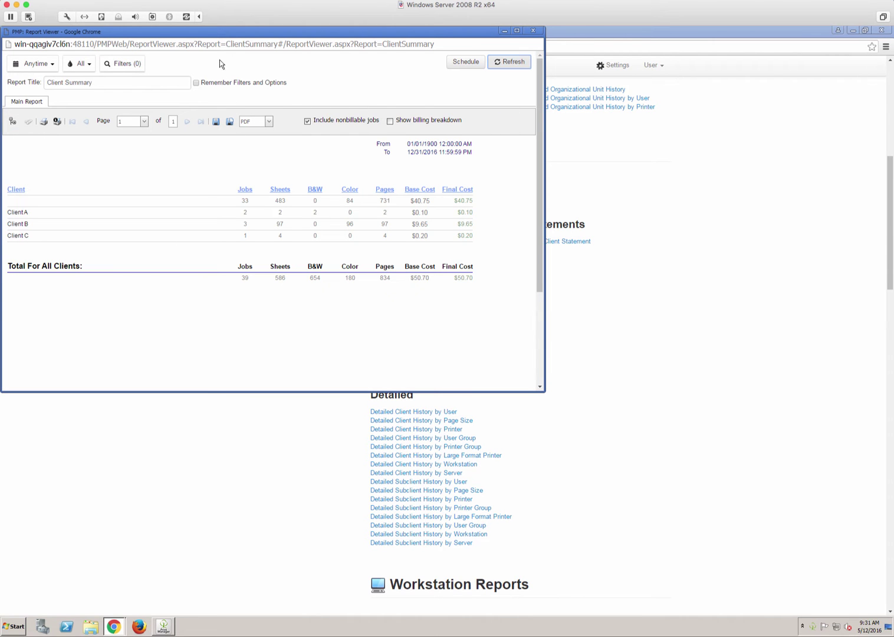
drag(235, 34, 395, 125)
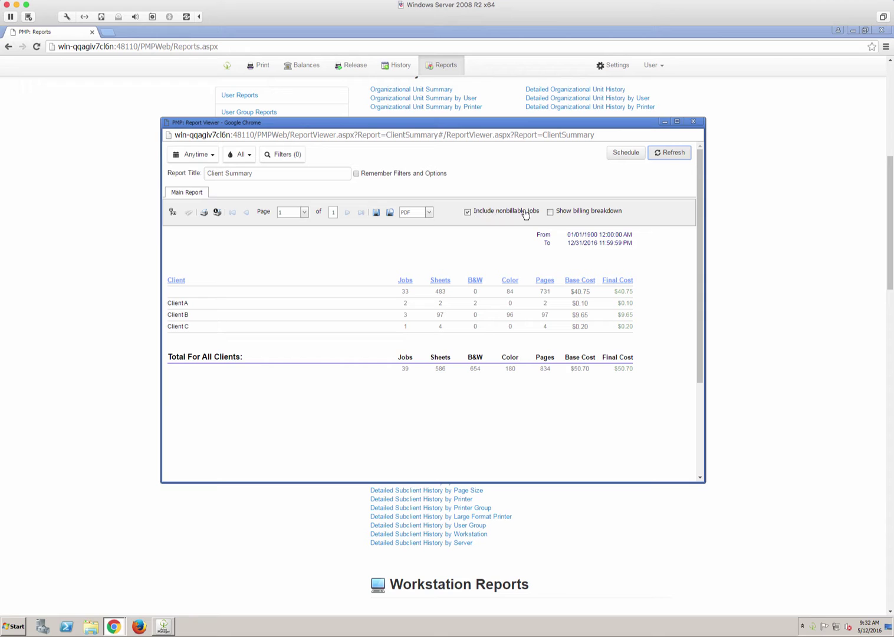
Exclude nonbillable jobs, show the per-client billing breakdown, and check export formats, keeping PDF.
click(487, 213)
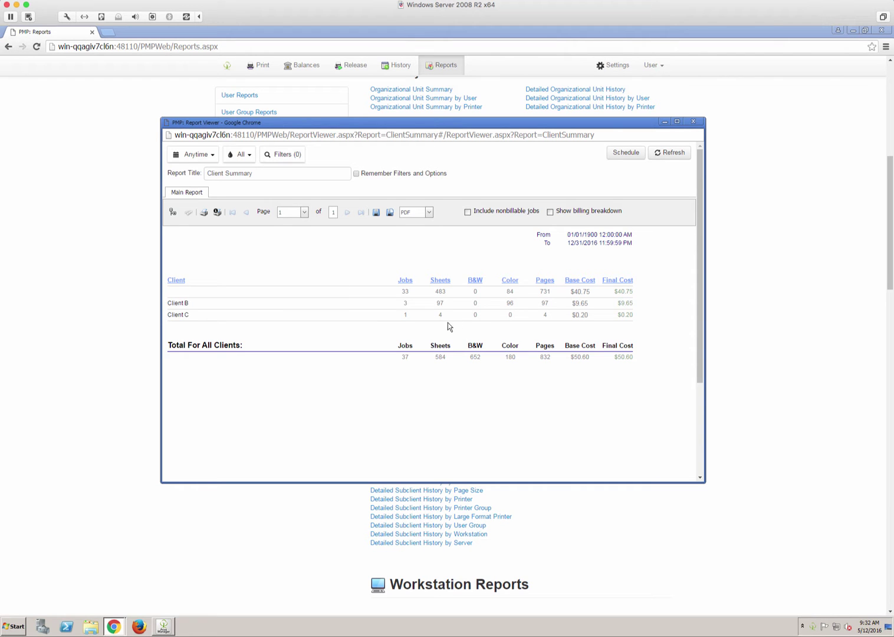
click(550, 212)
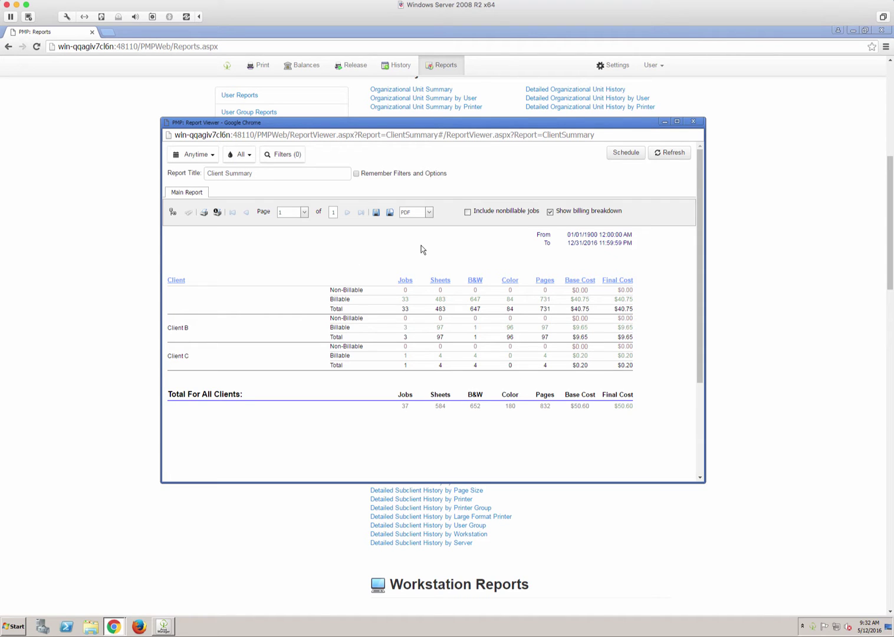
click(428, 212)
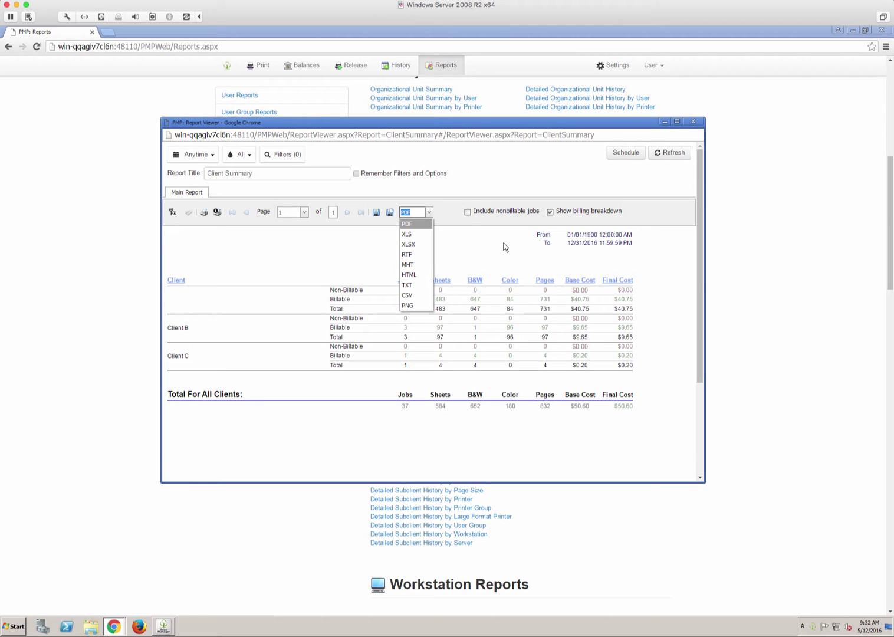
click(627, 153)
Cancel the Client Summary scheduling options and close the report window.
click(626, 152)
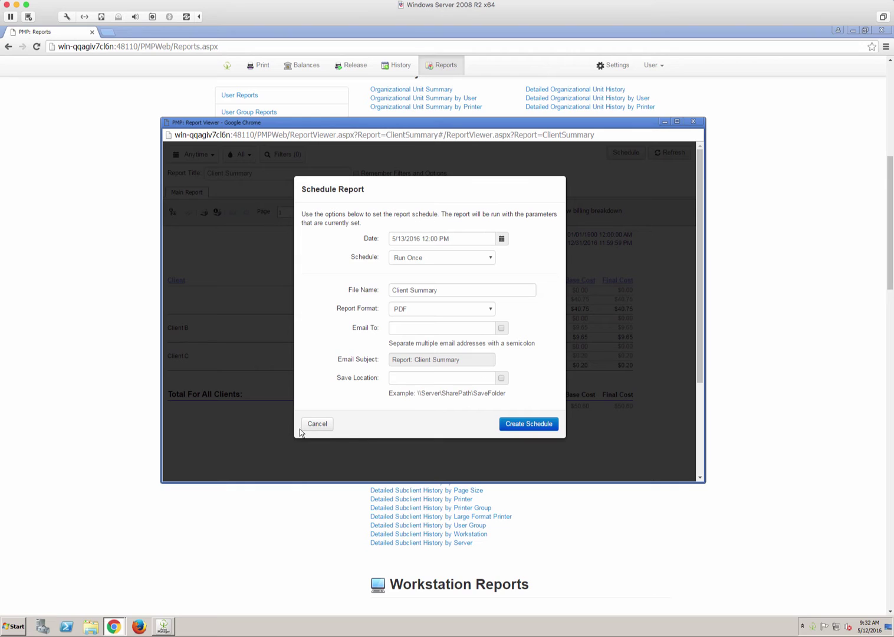
click(320, 423)
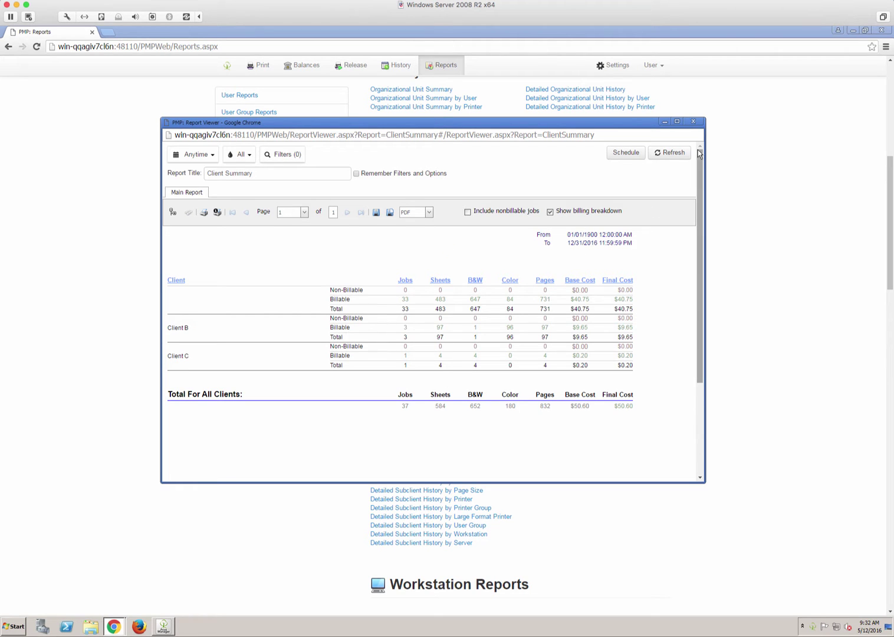
click(694, 121)
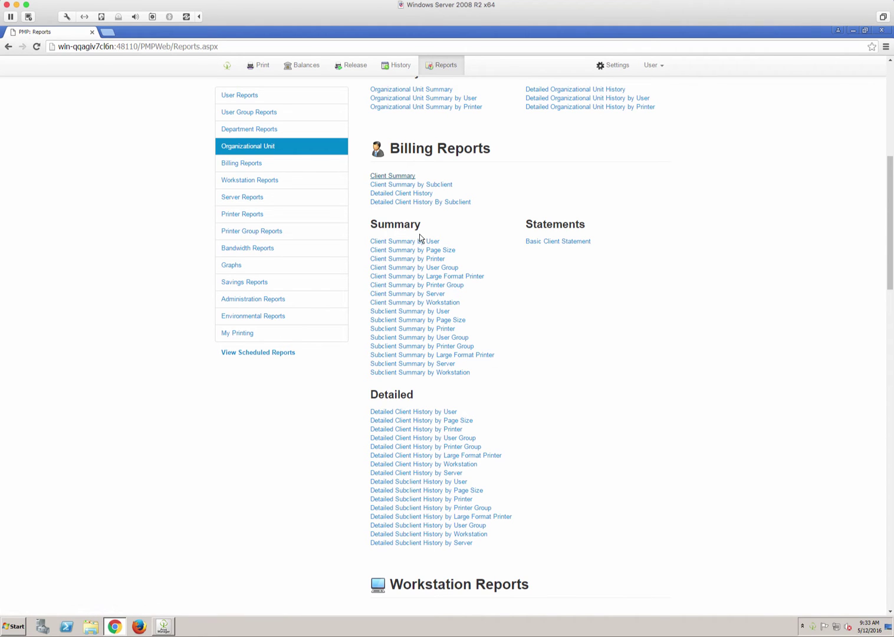
Locate the Printer Reports section and open the Printer Summary report.
click(274, 180)
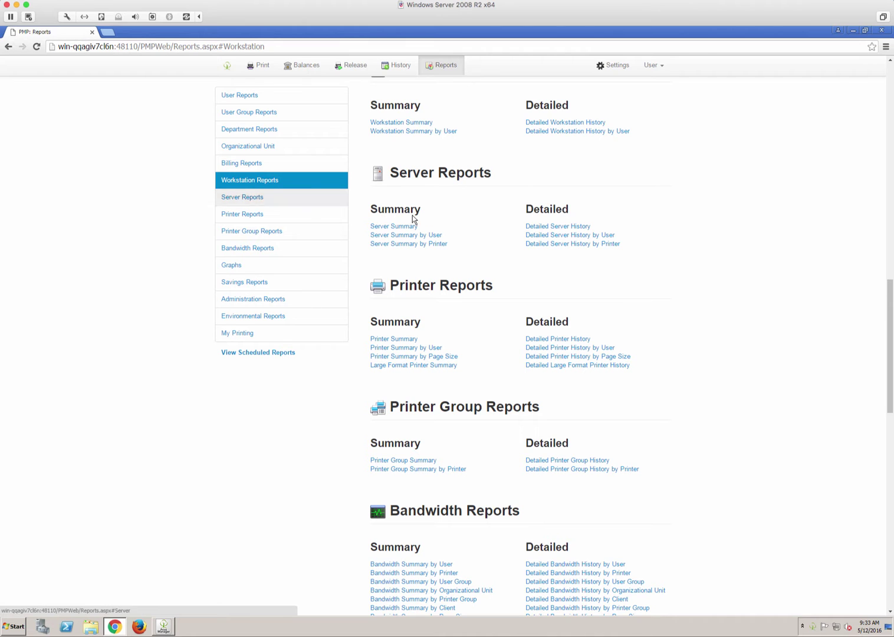
scroll(494, 227, up, 2)
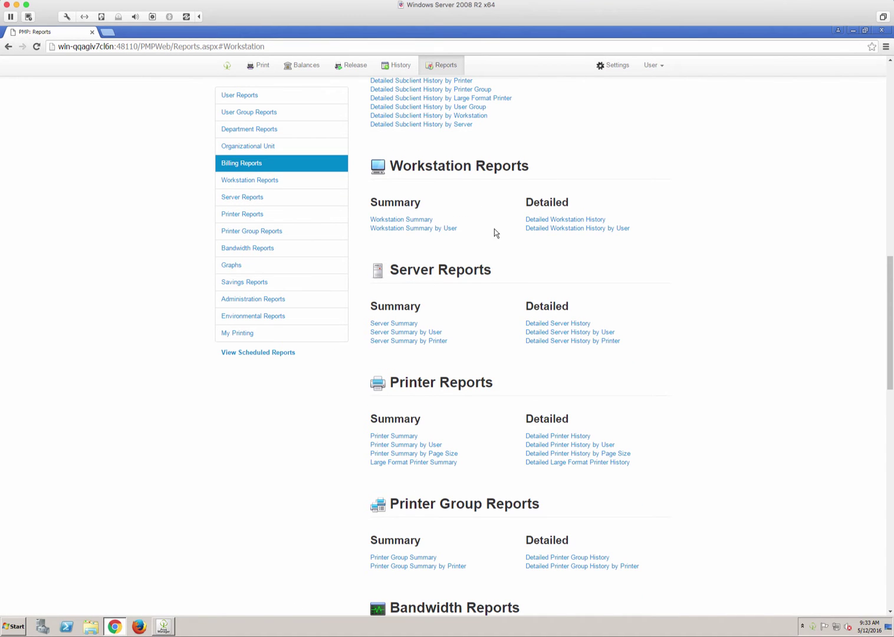
scroll(494, 231, down, 1)
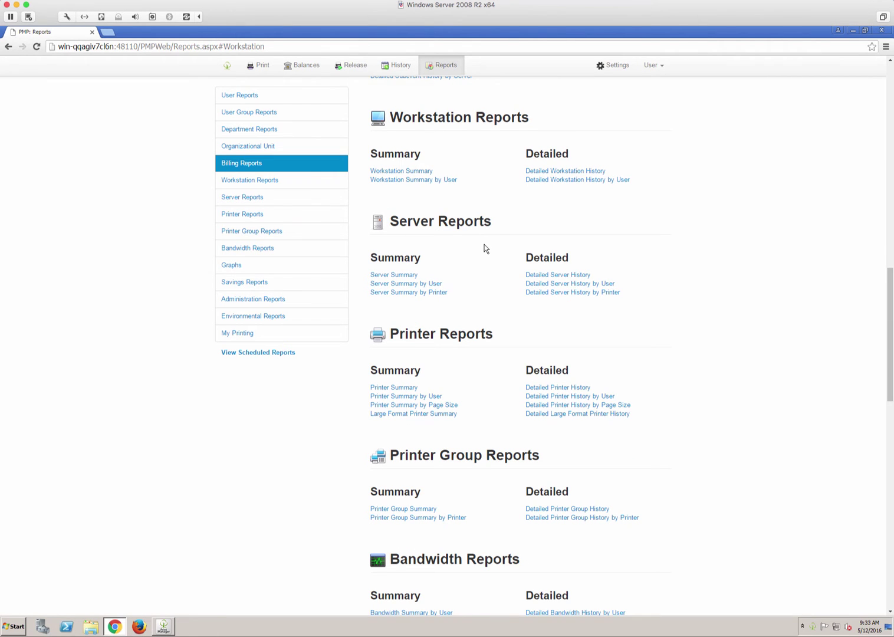
scroll(484, 247, down, 2)
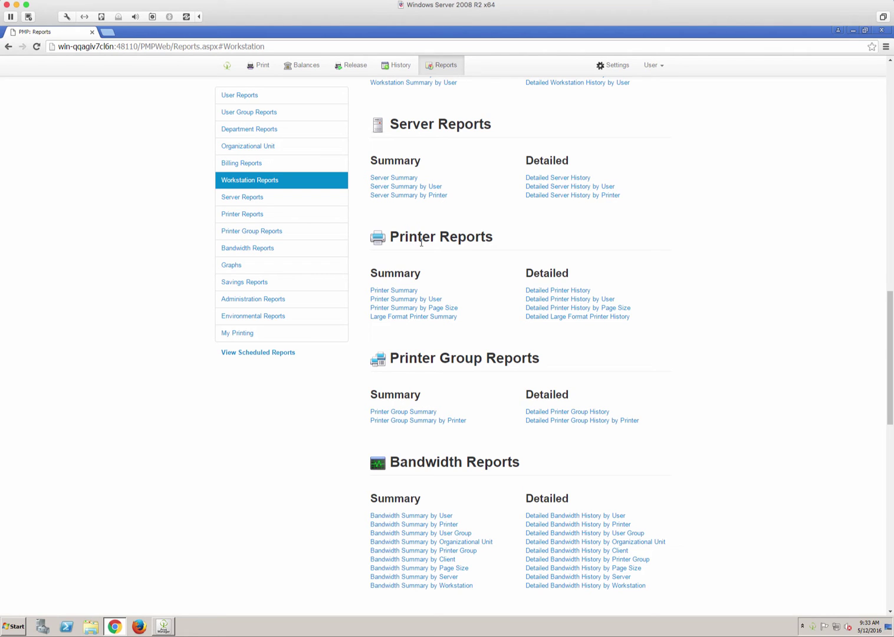
click(395, 290)
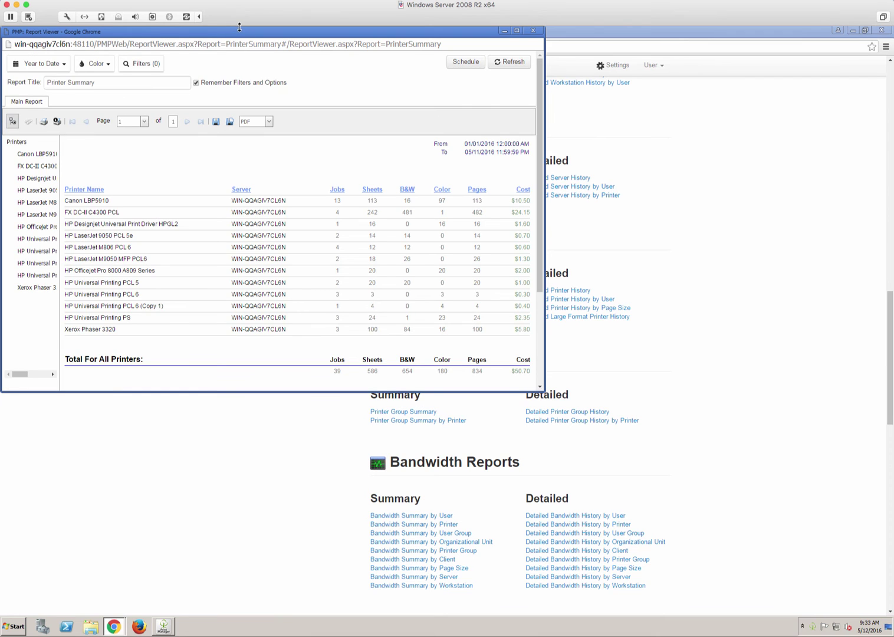
Widen the viewer, view FX DC-II C4300 PCL history with expanded details, then close both windows.
drag(235, 32, 371, 83)
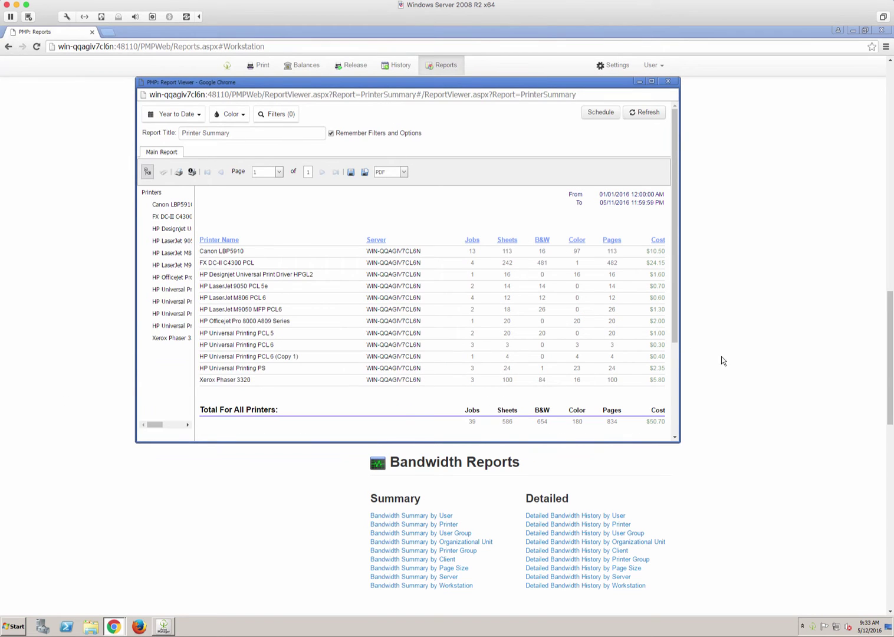
drag(678, 389, 754, 389)
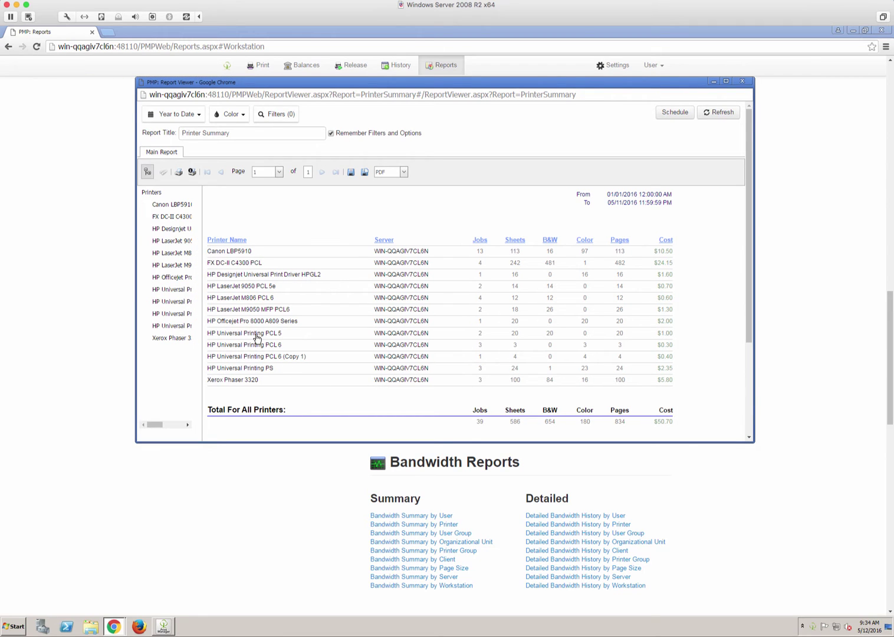
click(245, 263)
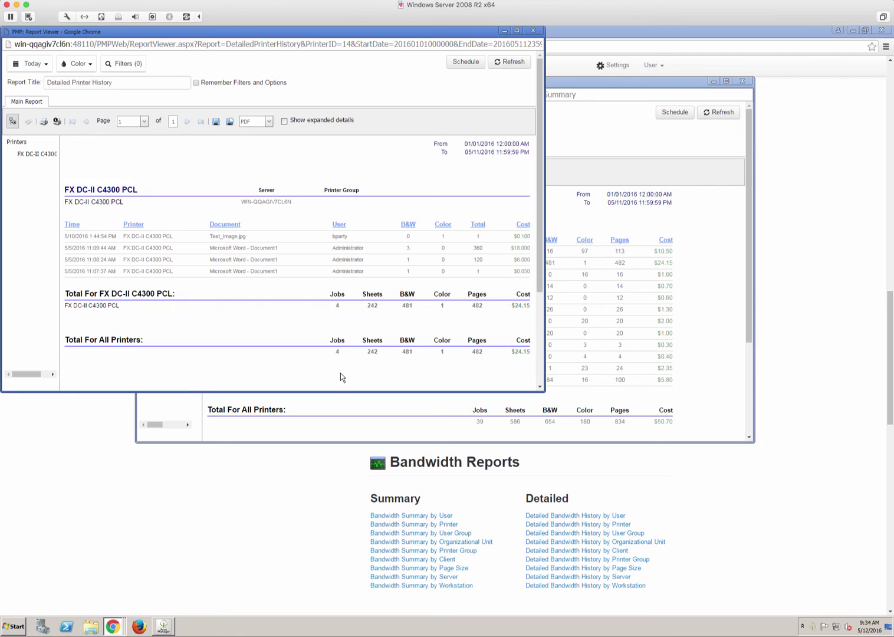
click(284, 121)
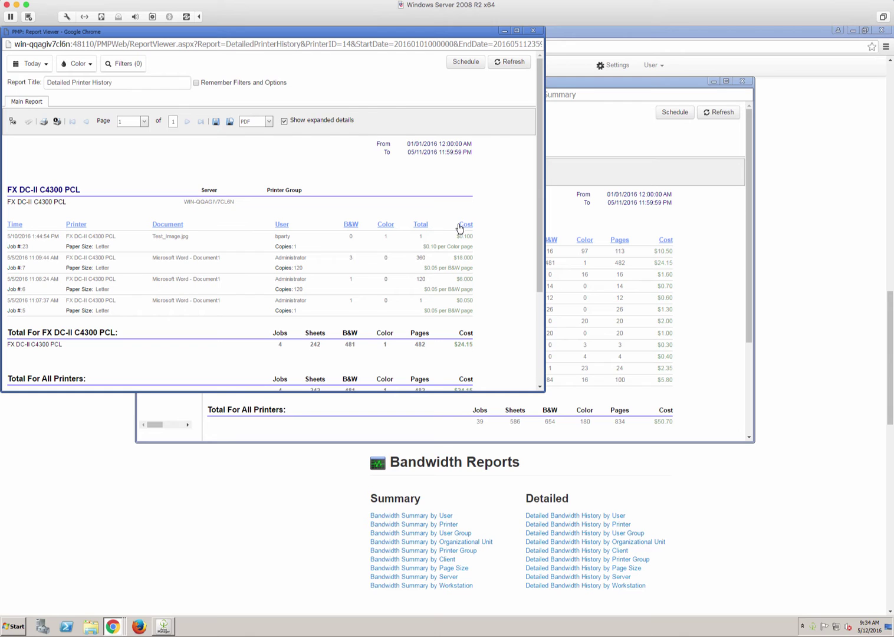
click(533, 30)
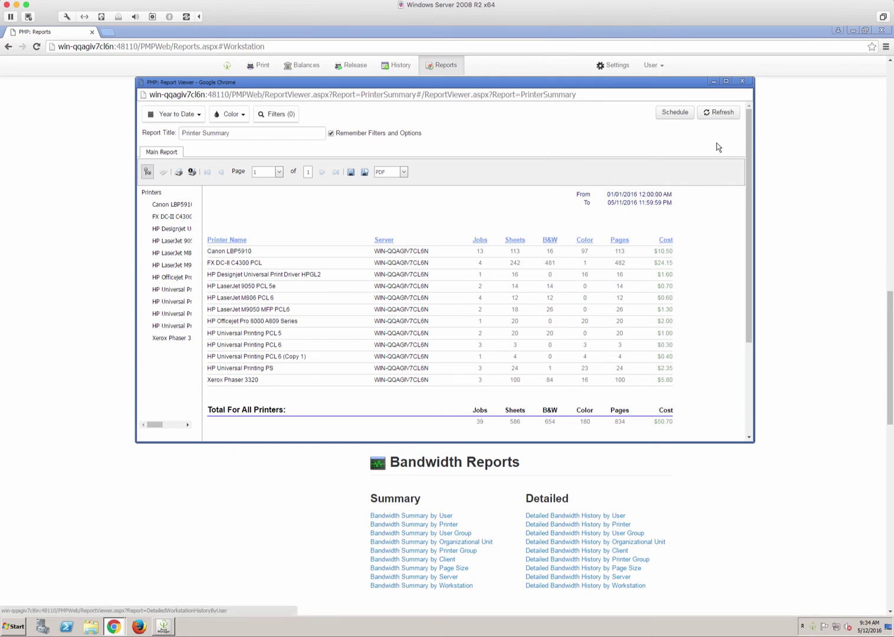
click(741, 81)
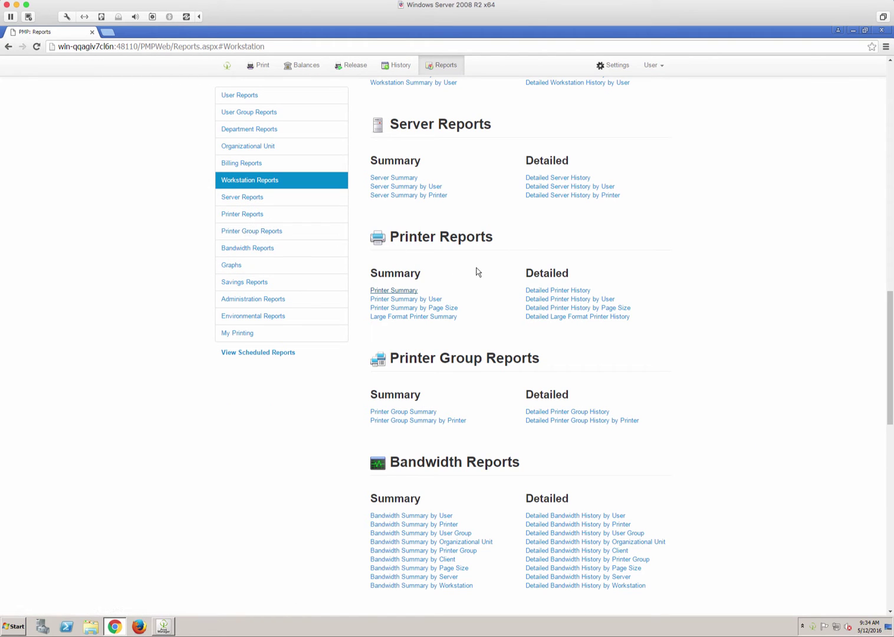
Scroll down to Bandwidth Reports and open Bandwidth Summary by Printer.
scroll(484, 268, down, 2)
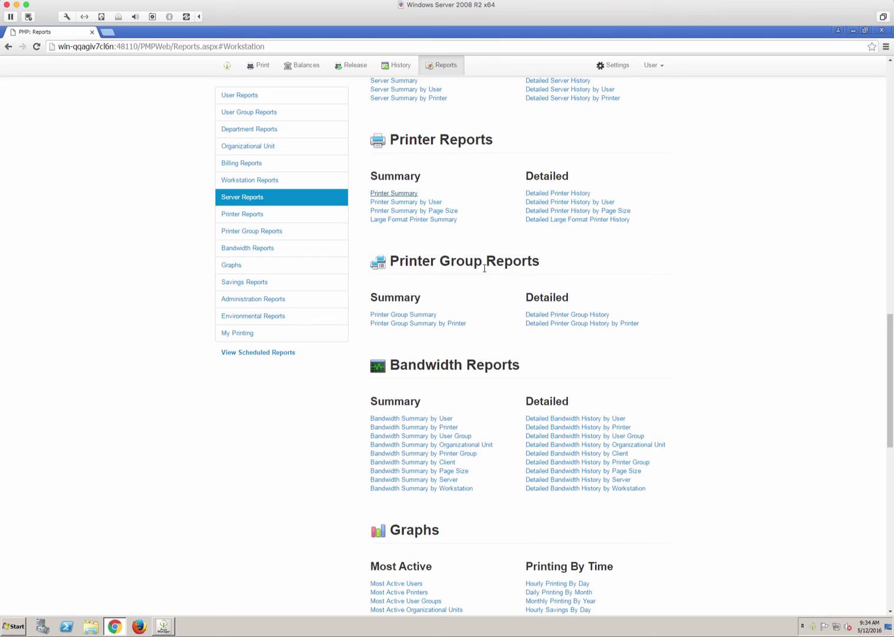
drag(554, 261, 432, 261)
click(488, 260)
scroll(494, 308, down, 3)
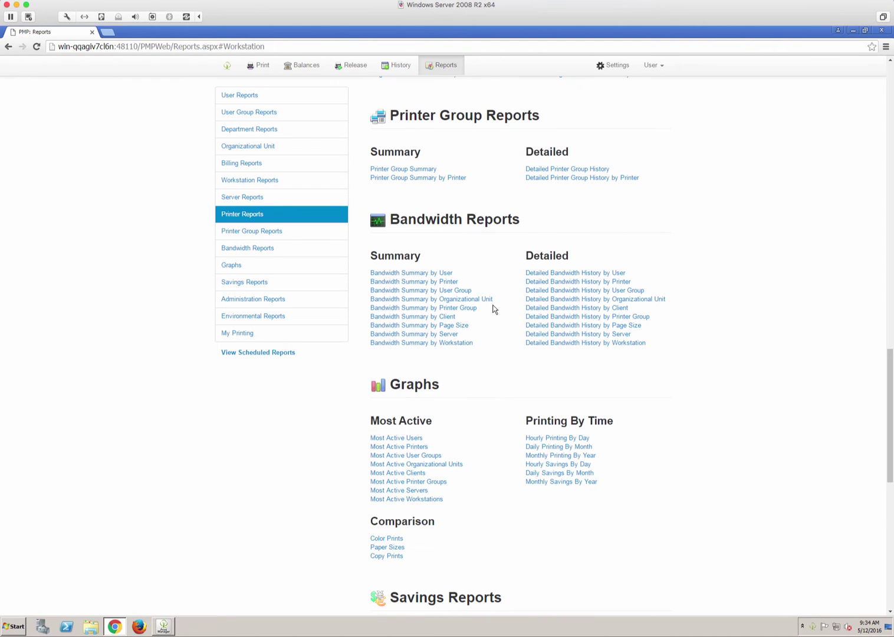
click(421, 283)
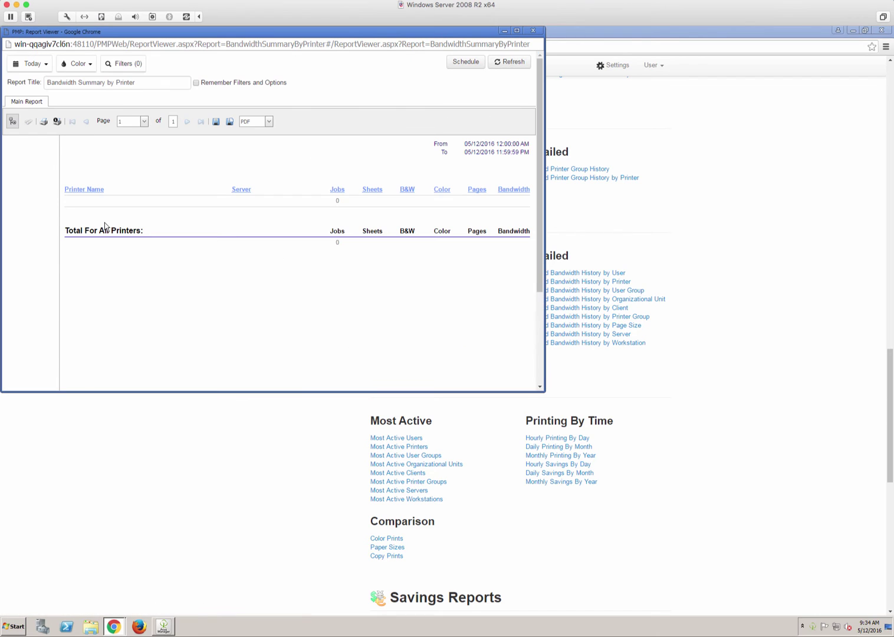
Set the Bandwidth Summary date range to Anytime, apply and refresh, and enlarge the window.
click(42, 64)
click(48, 85)
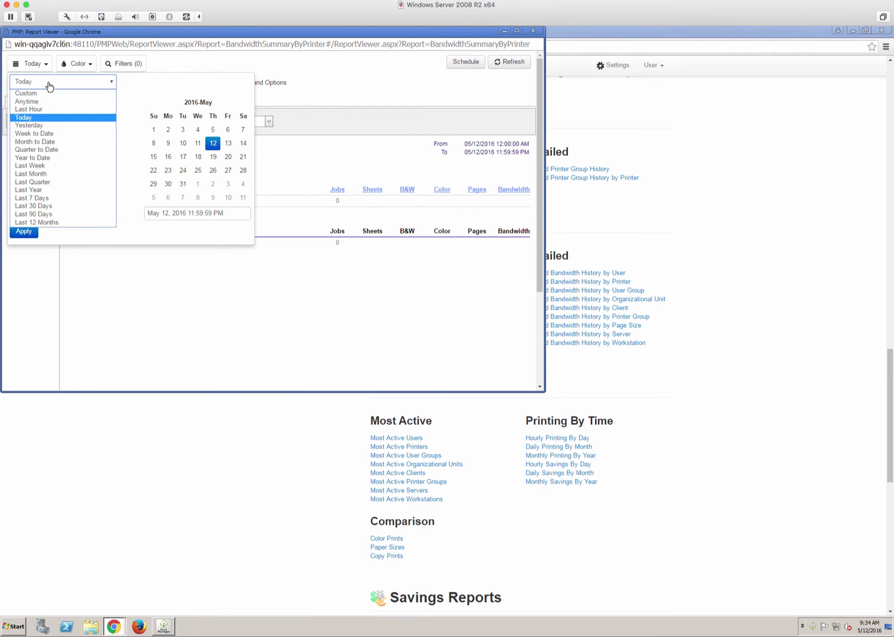
click(47, 101)
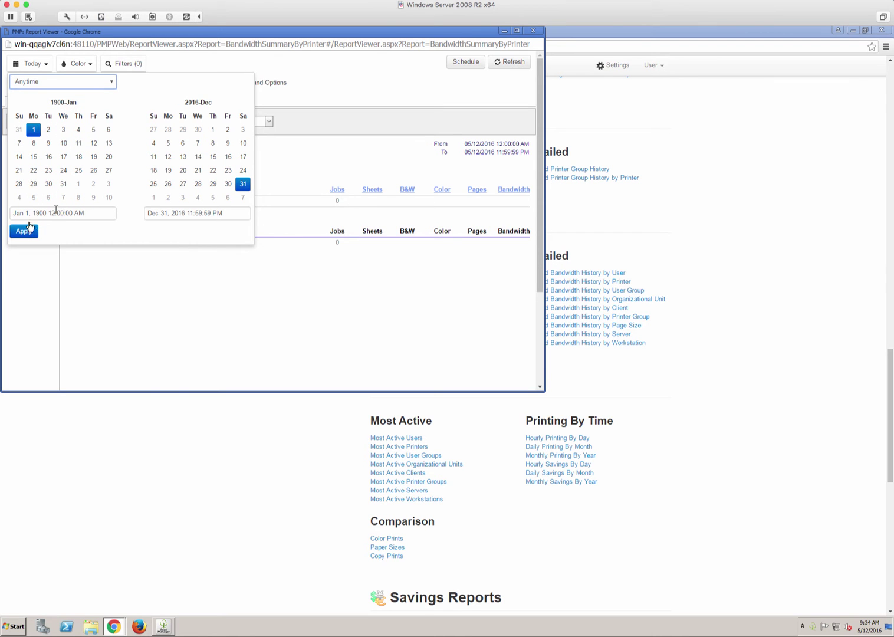
click(23, 230)
drag(236, 32, 434, 116)
click(698, 140)
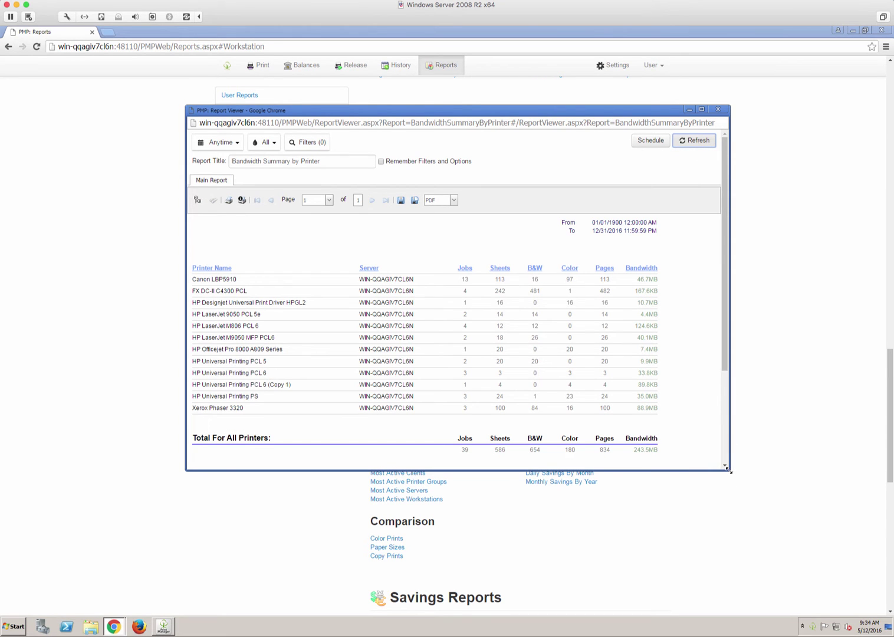
drag(730, 470, 767, 510)
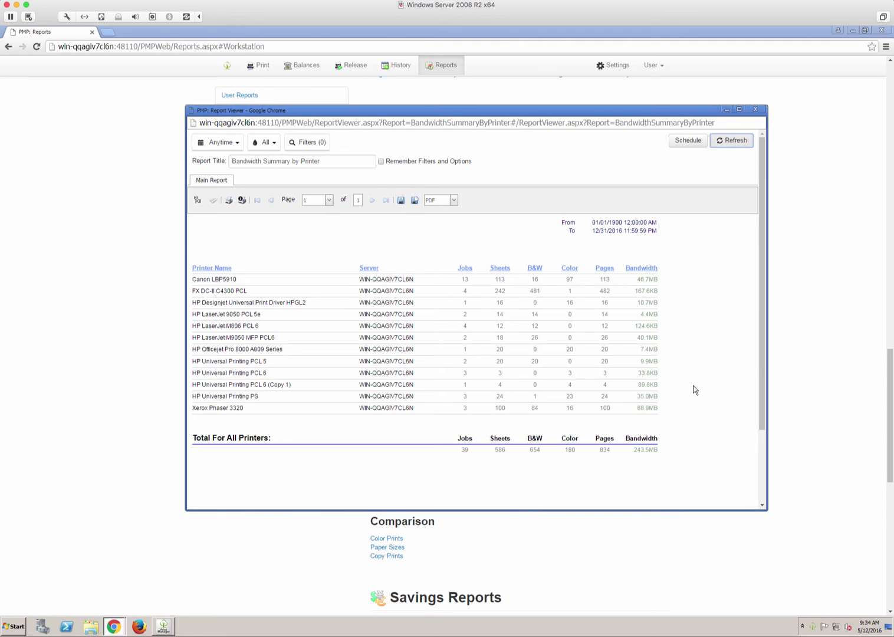
Sort printers by bandwidth, view Xerox Phaser 3320 history with expanded details, then close it.
click(649, 271)
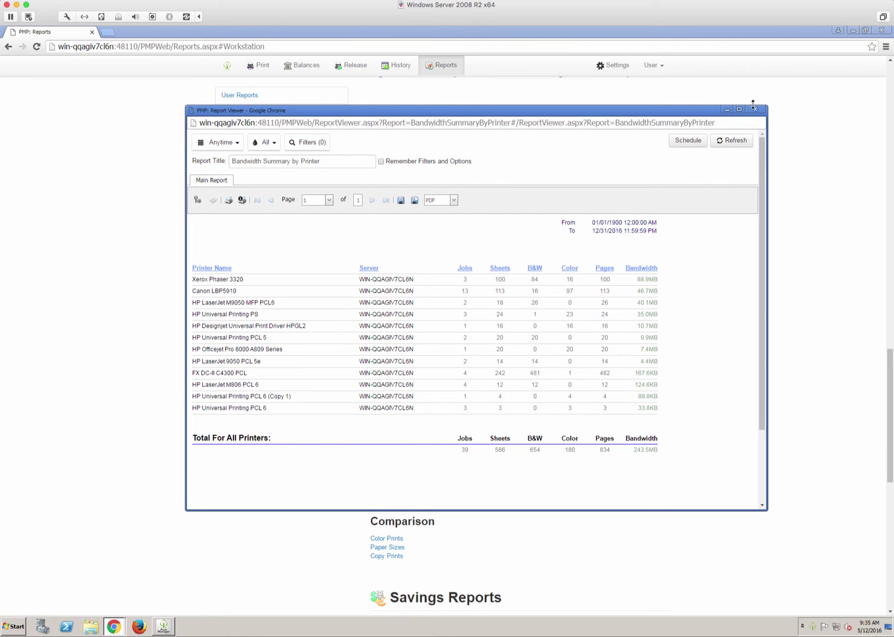
click(211, 284)
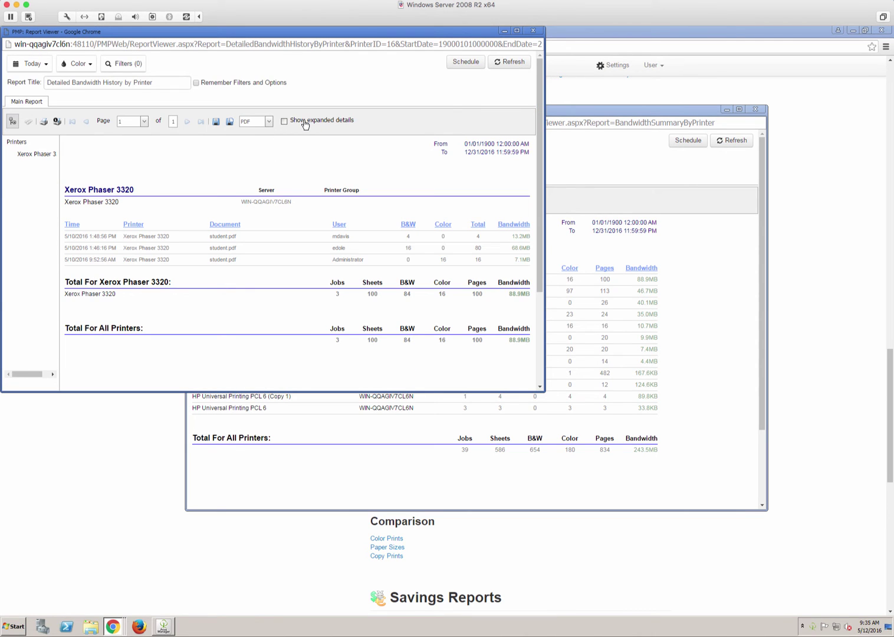
click(304, 121)
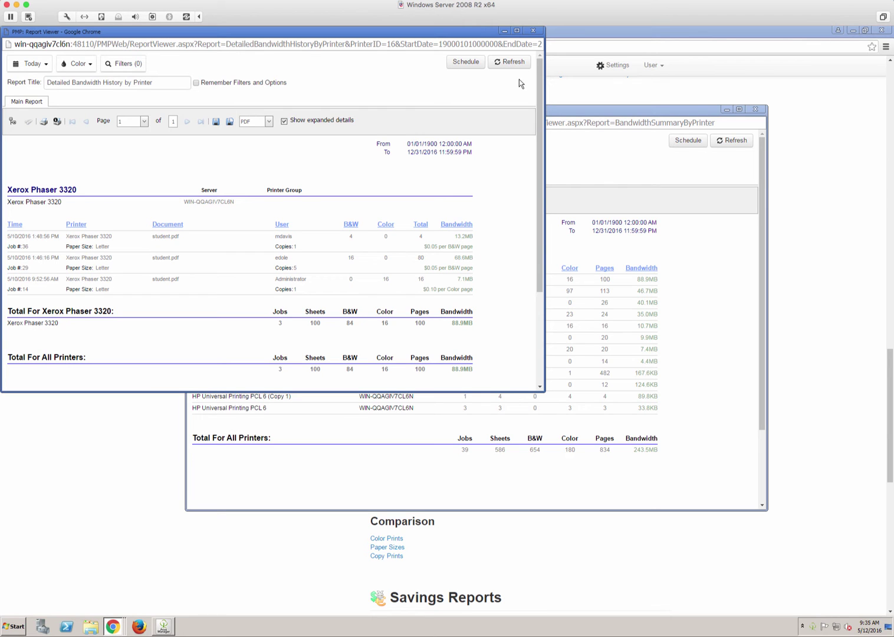
click(532, 30)
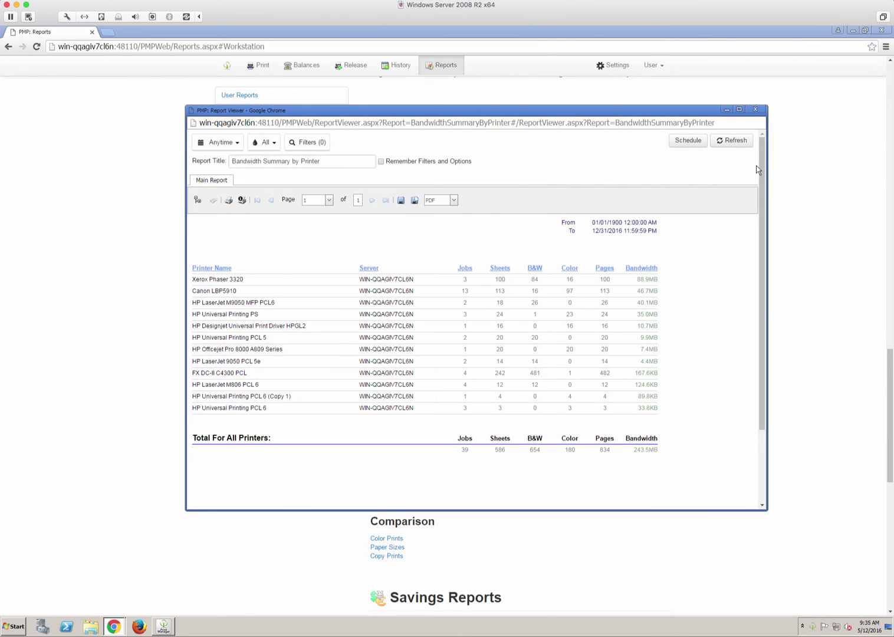
Close the Bandwidth Summary report and open the Most Active Users graph from Graphs.
click(755, 109)
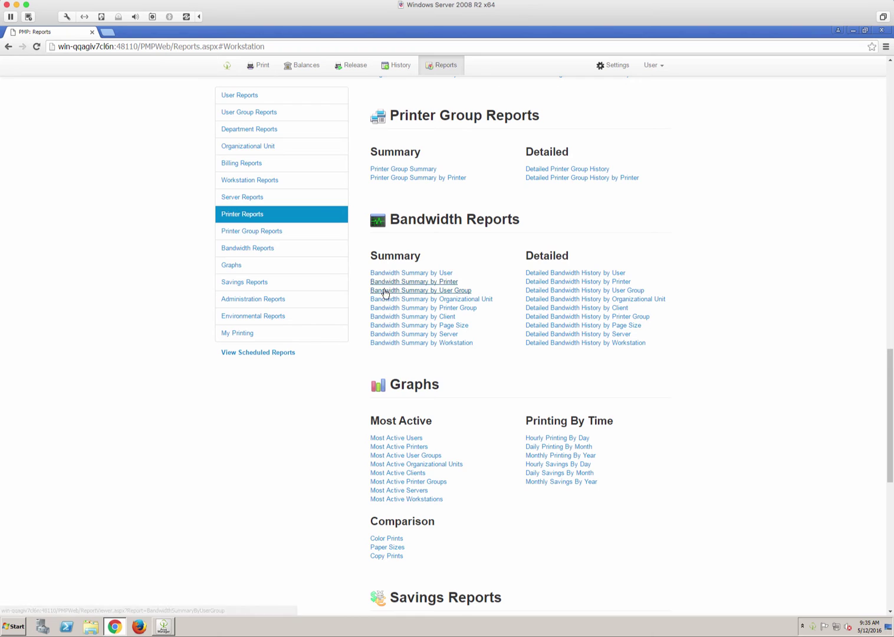
click(266, 266)
scroll(480, 227, up, 1)
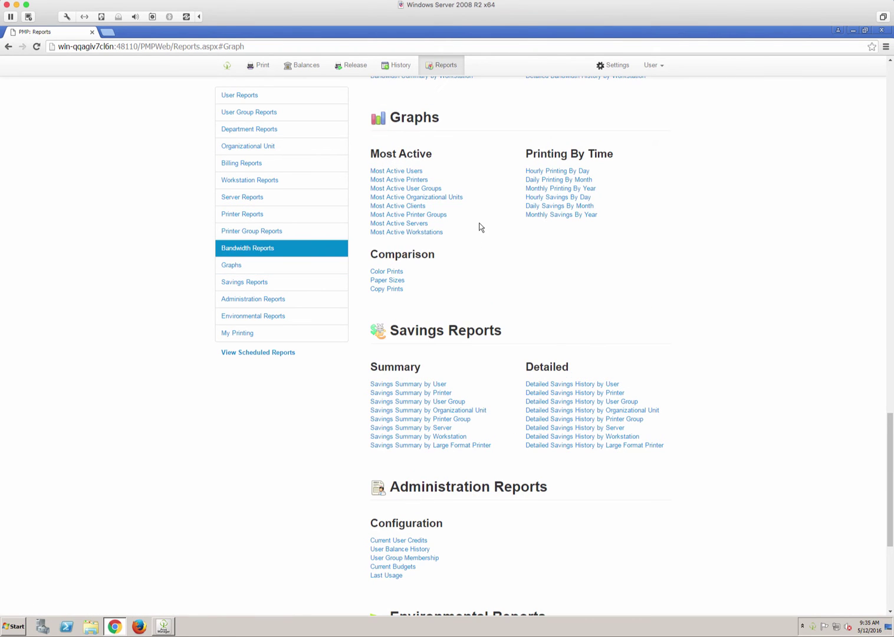
click(398, 171)
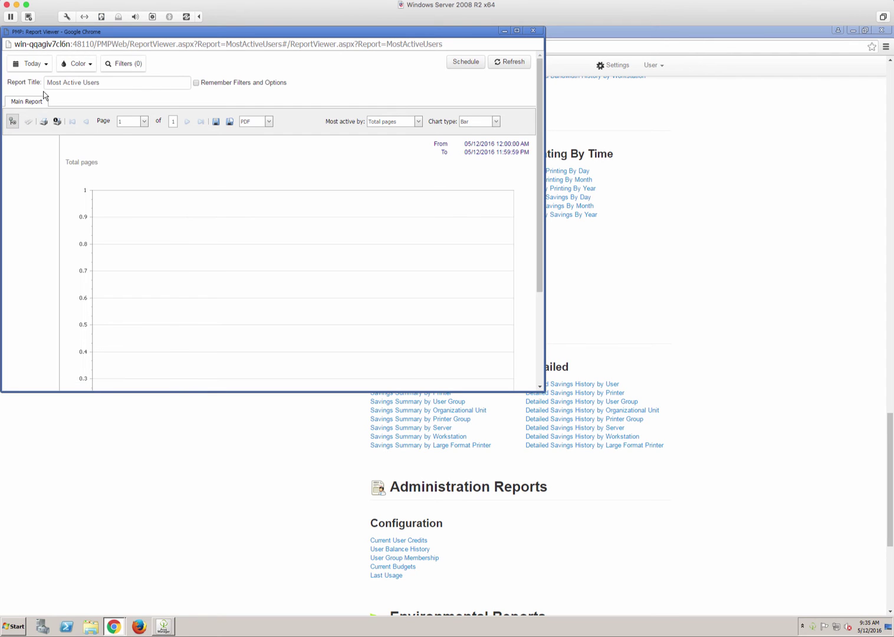
Set the graph's date range to Anytime, remember the filters, and refresh the chart.
click(35, 66)
click(36, 81)
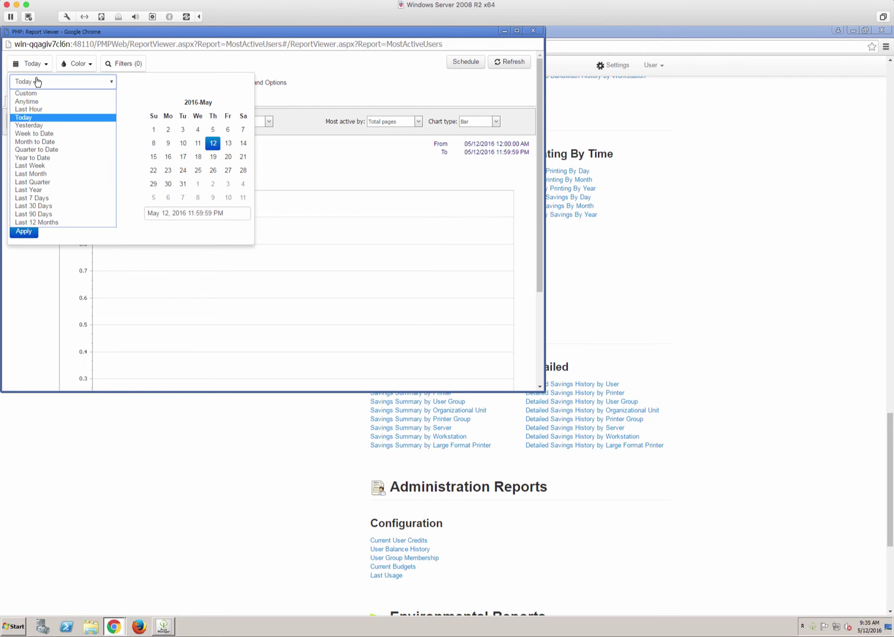
click(36, 95)
click(27, 232)
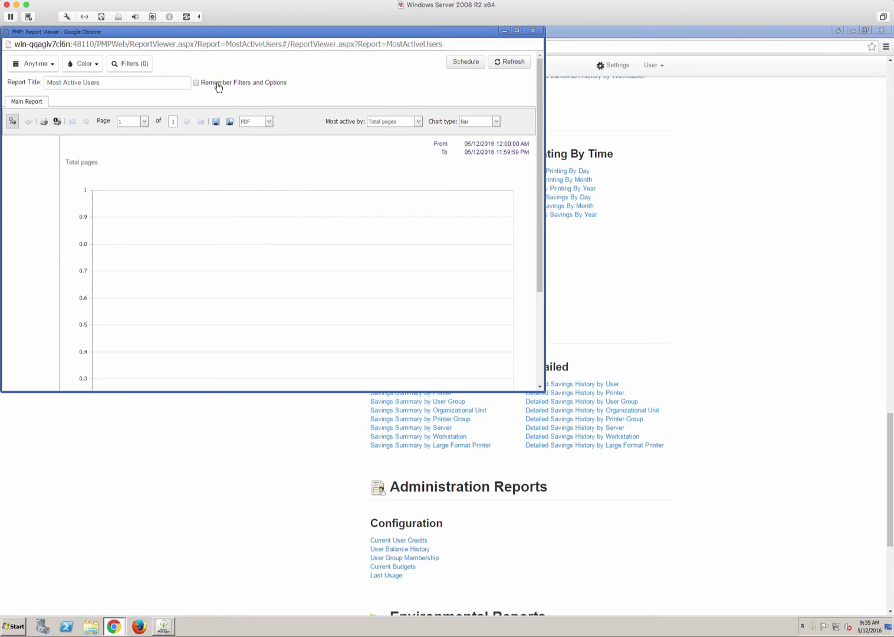
click(259, 86)
click(512, 62)
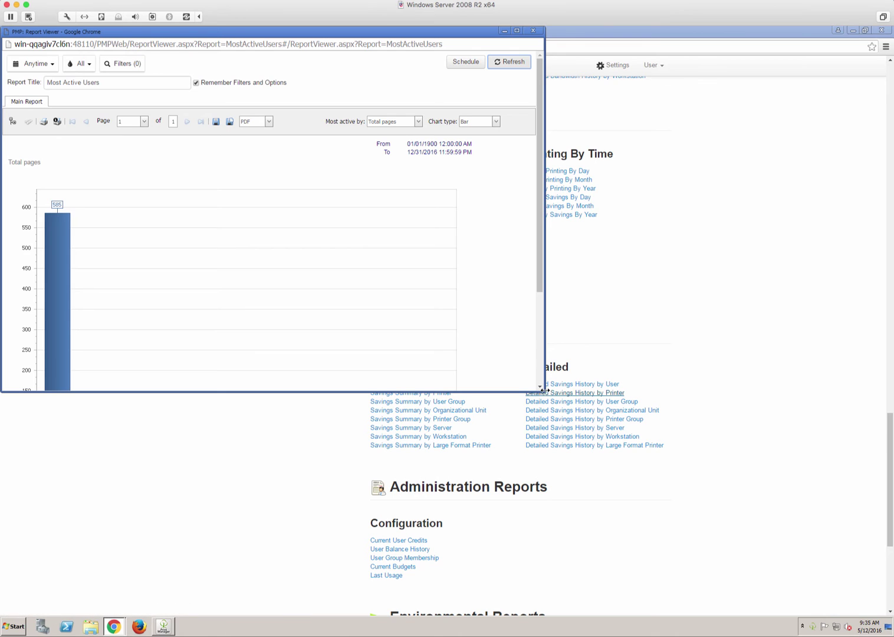
Enlarge and reposition the Report Viewer window so the whole bar chart shows.
drag(543, 390, 677, 475)
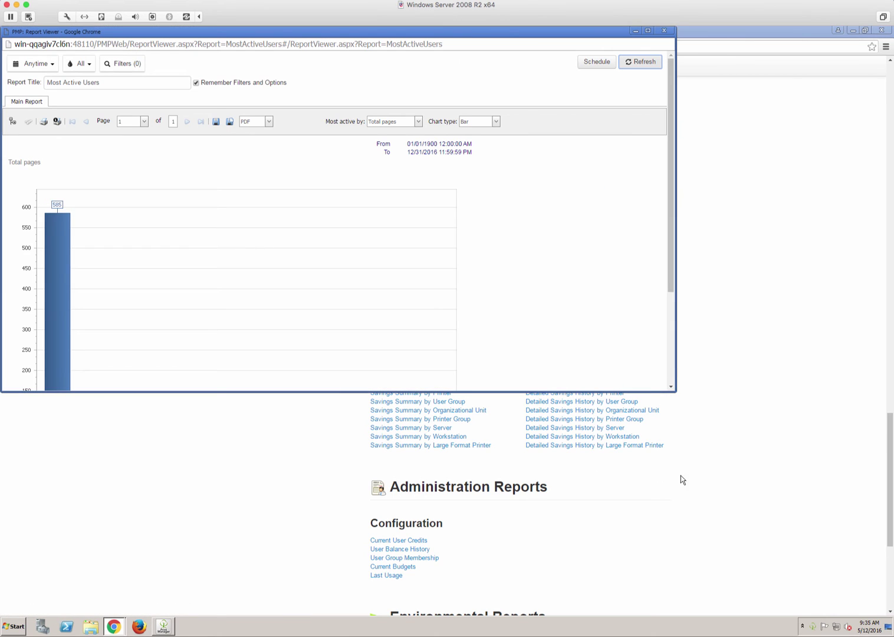
click(678, 405)
scroll(686, 408, up, 3)
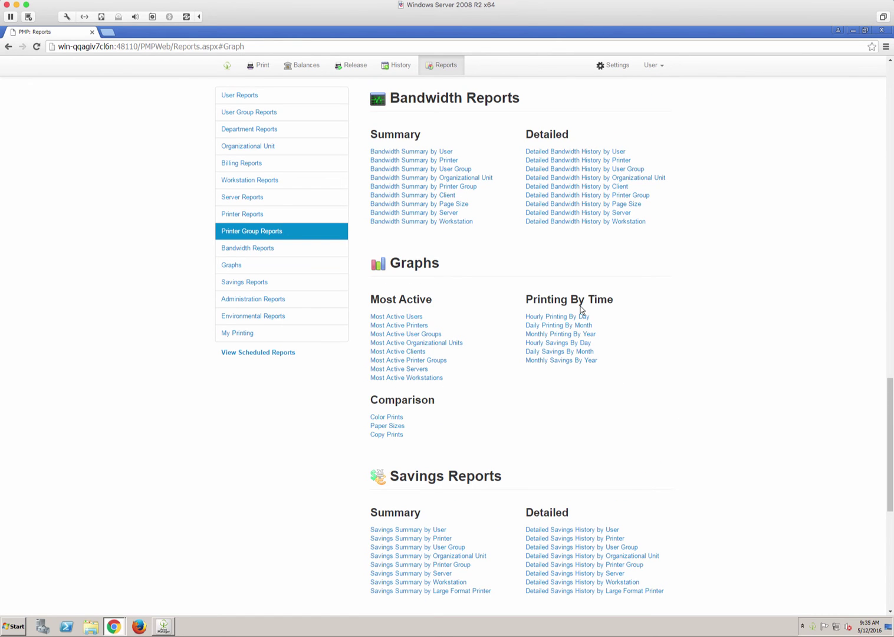
click(855, 29)
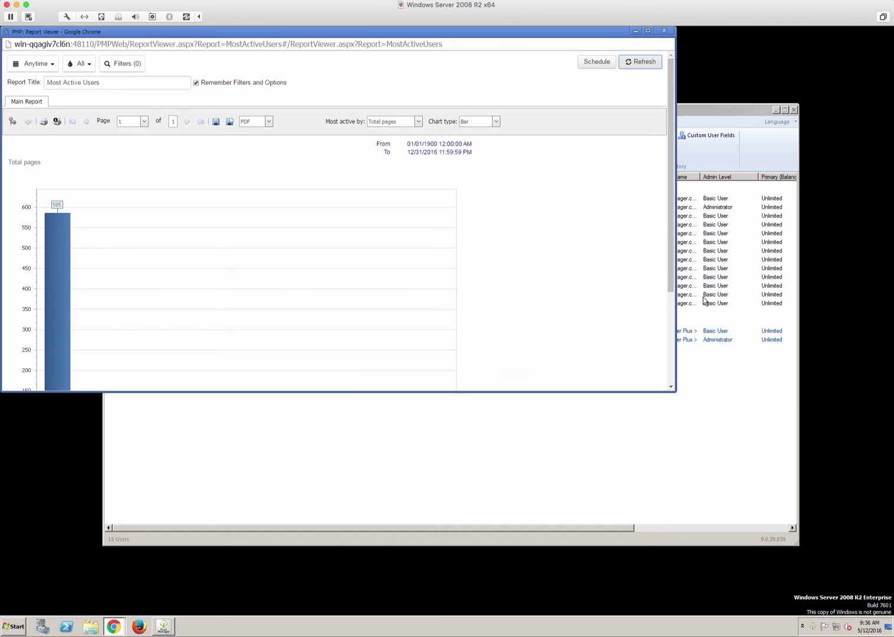
click(675, 393)
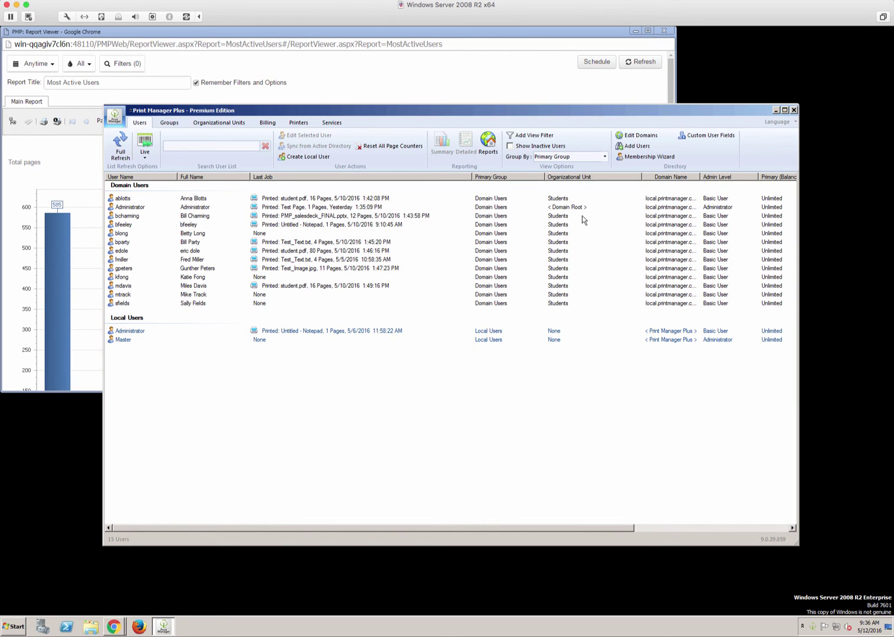
click(497, 76)
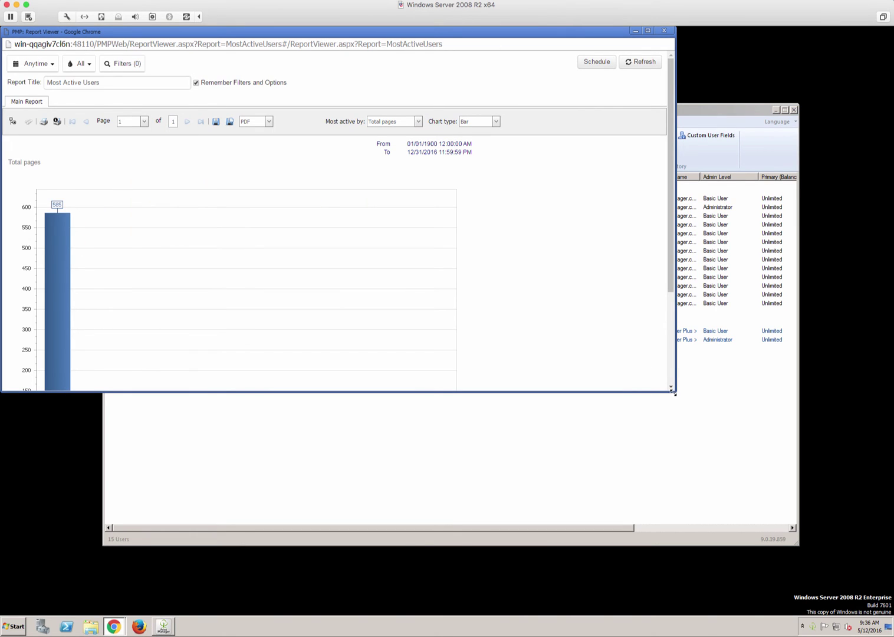
drag(673, 392, 708, 529)
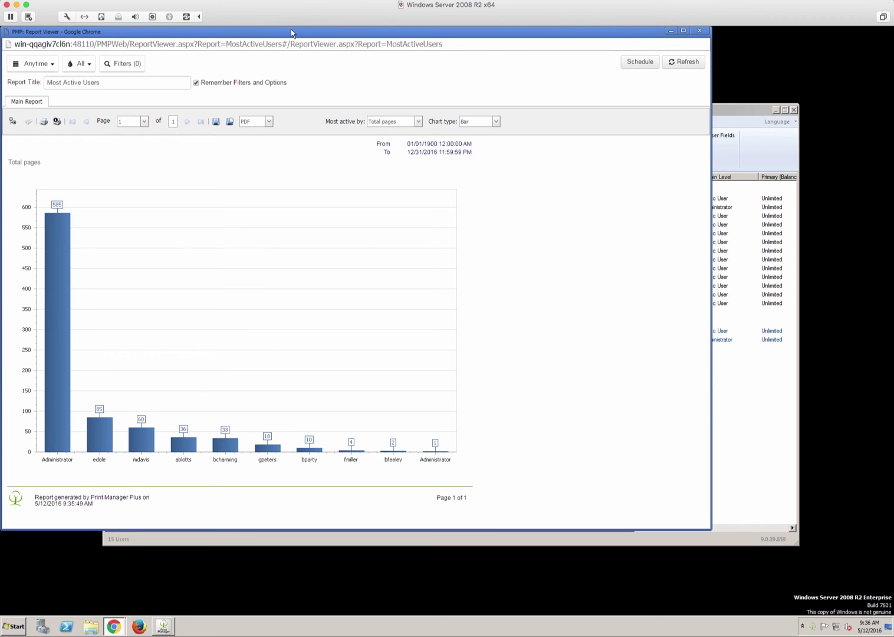
drag(290, 33, 377, 64)
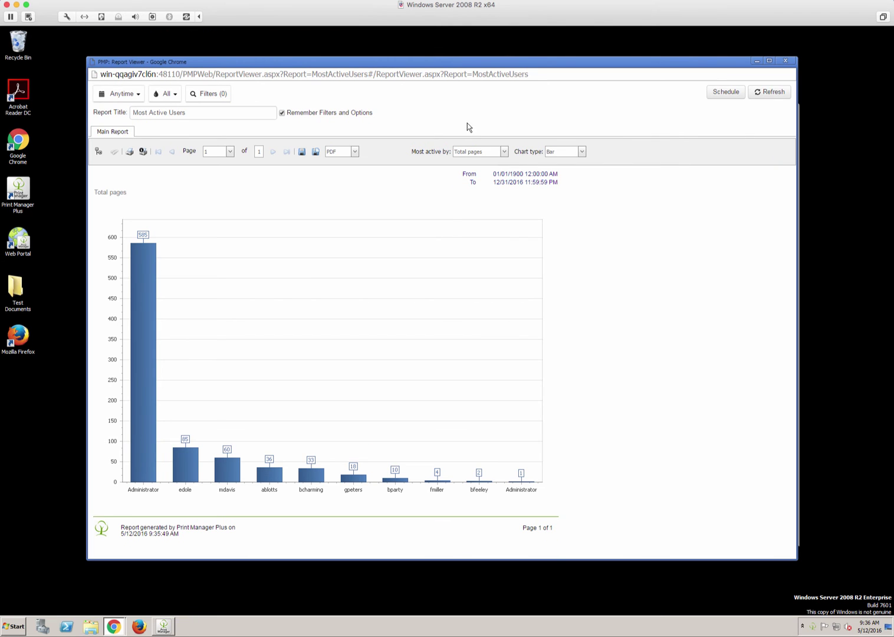
Change the Most Active Users chart type to Area, keeping users ranked by Total pages.
click(581, 152)
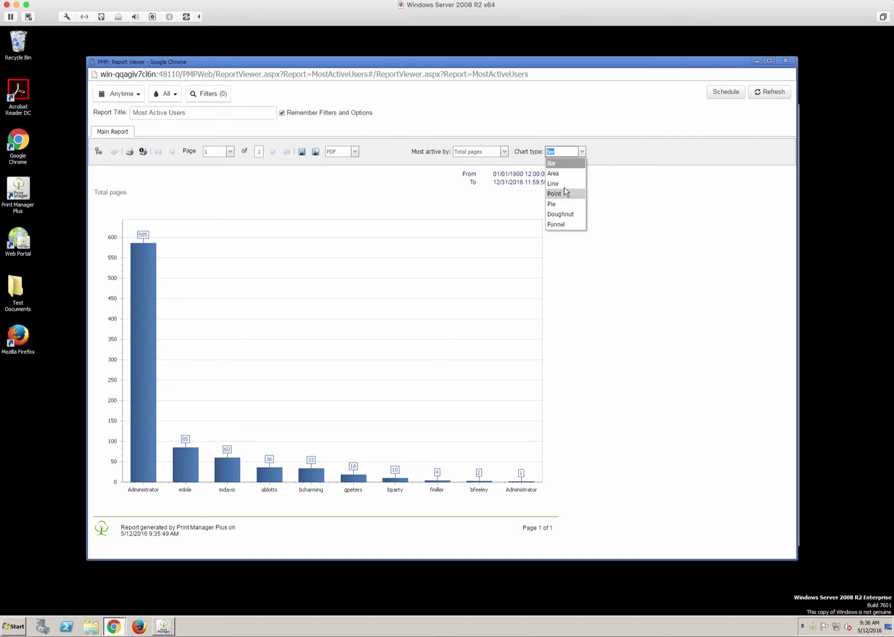
click(565, 174)
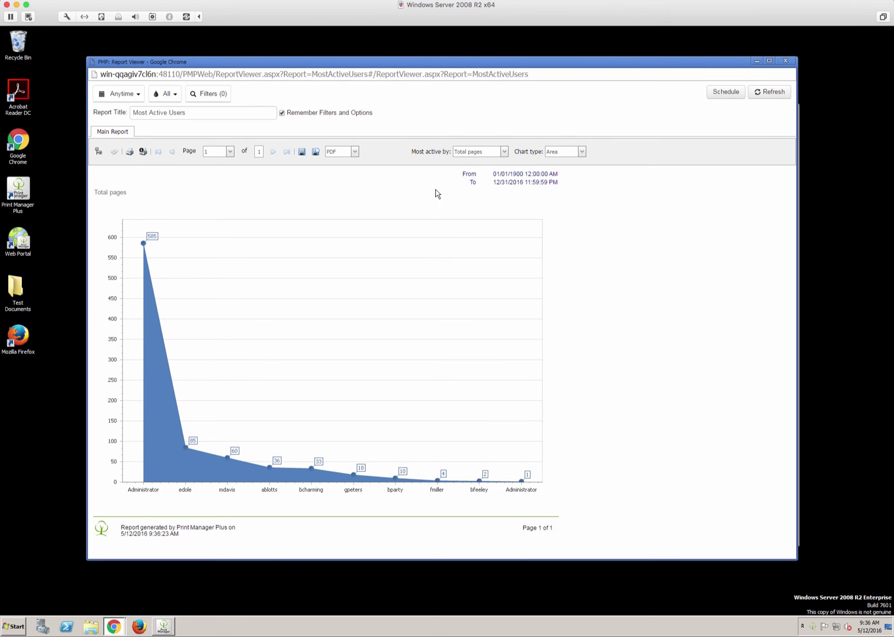
click(478, 154)
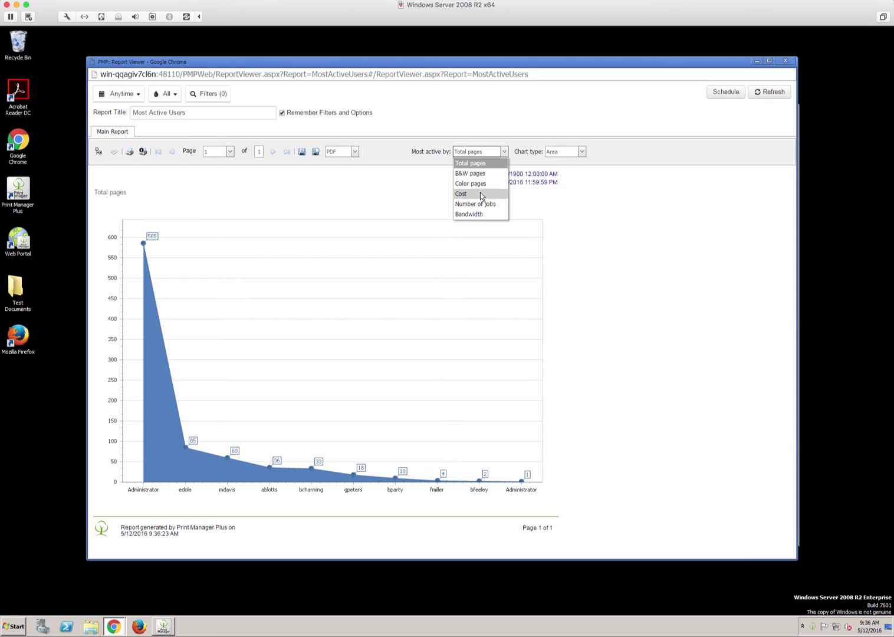
click(400, 151)
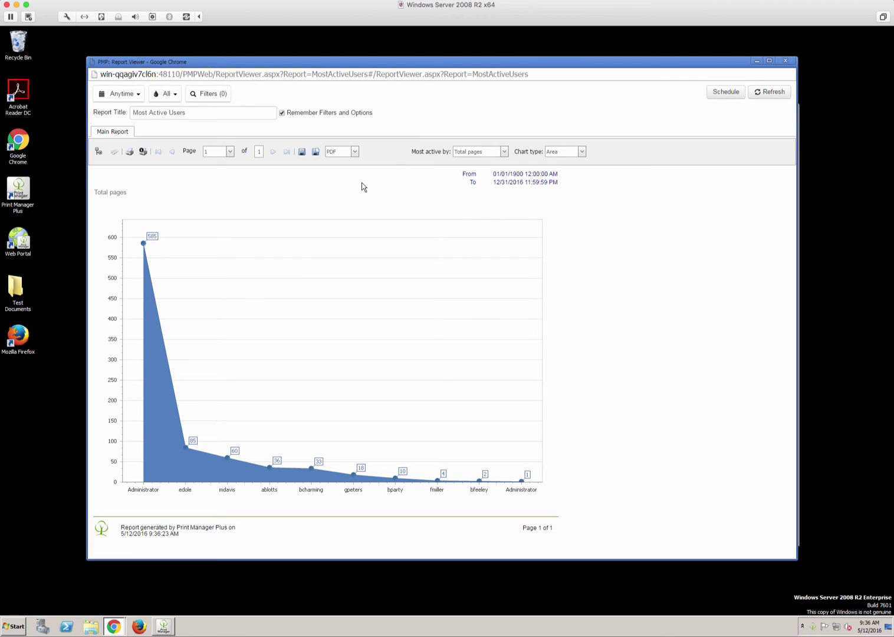
Close the Most Active Users report and scroll the Reports page down past Graphs to Savings.
click(790, 61)
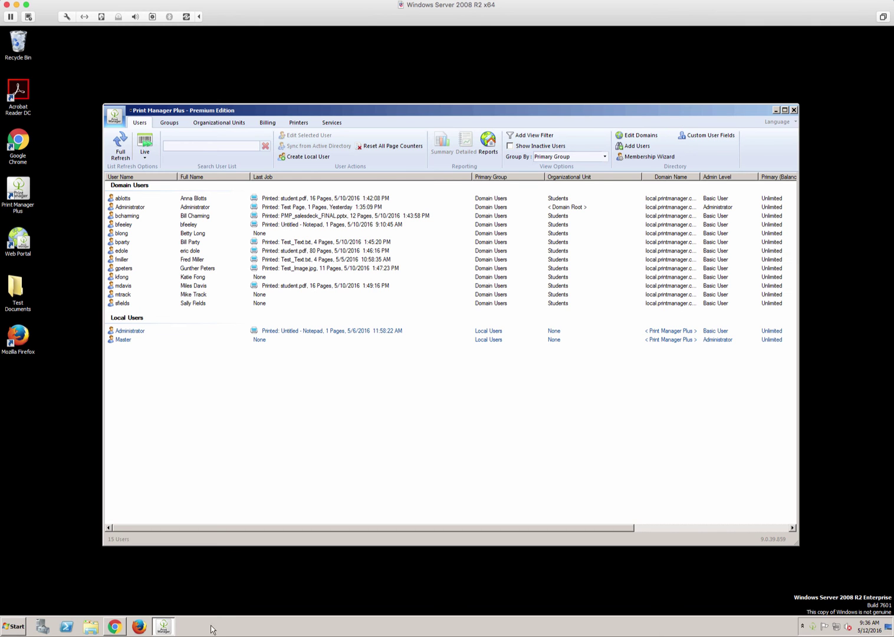
click(118, 632)
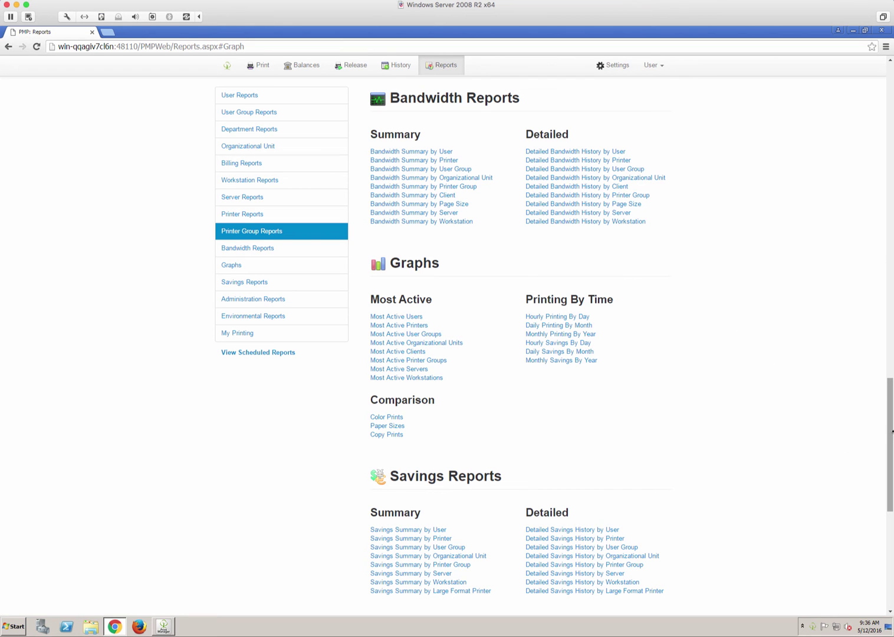
scroll(889, 454, down, 1)
drag(889, 454, 889, 479)
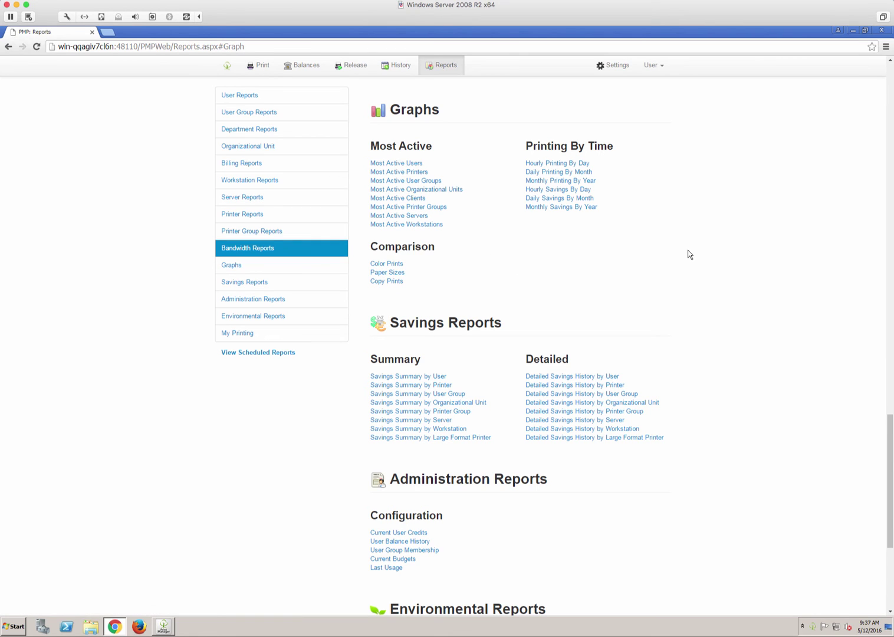
scroll(690, 253, down, 1)
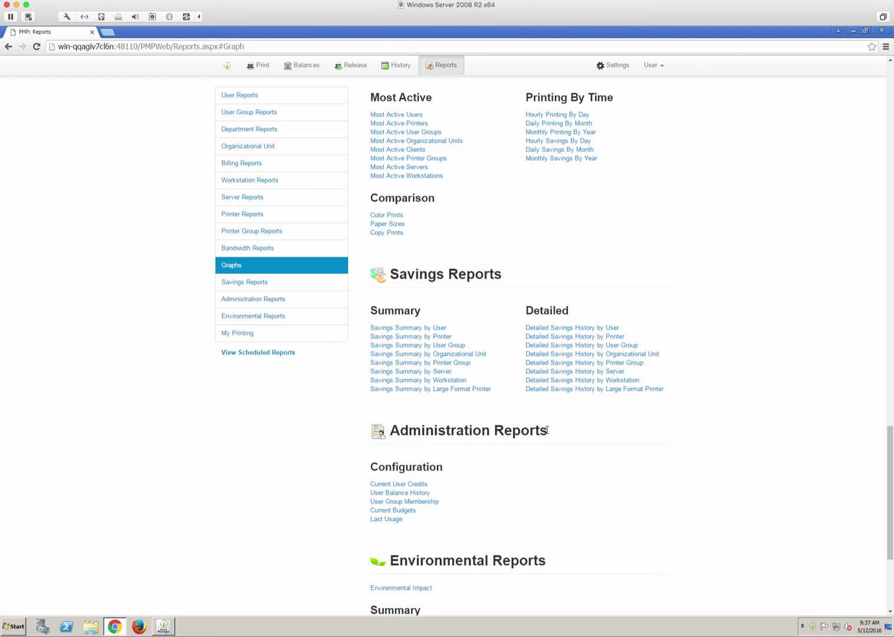
Scroll to the bottom of the Reports page to reveal Environmental Reports and My Printing.
scroll(545, 431, down, 3)
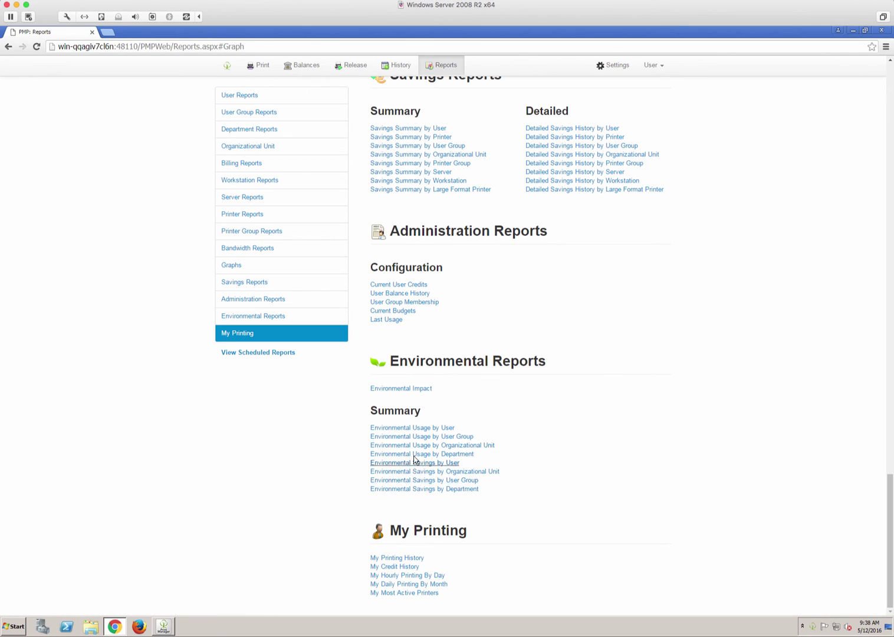
Open the Environmental Impact report, centre its window, and refresh it with an Anytime date range.
click(409, 388)
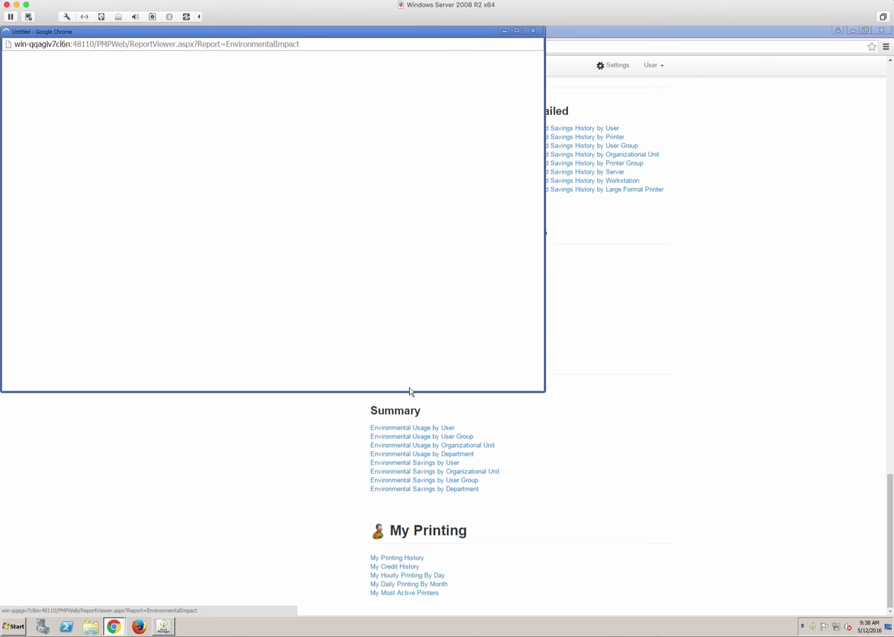
drag(239, 33, 378, 97)
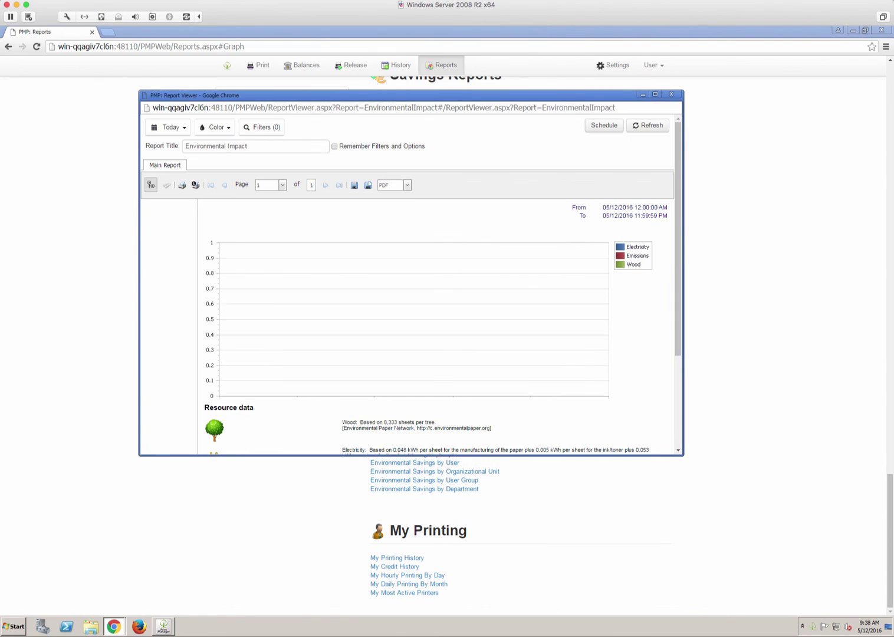
click(180, 129)
click(182, 147)
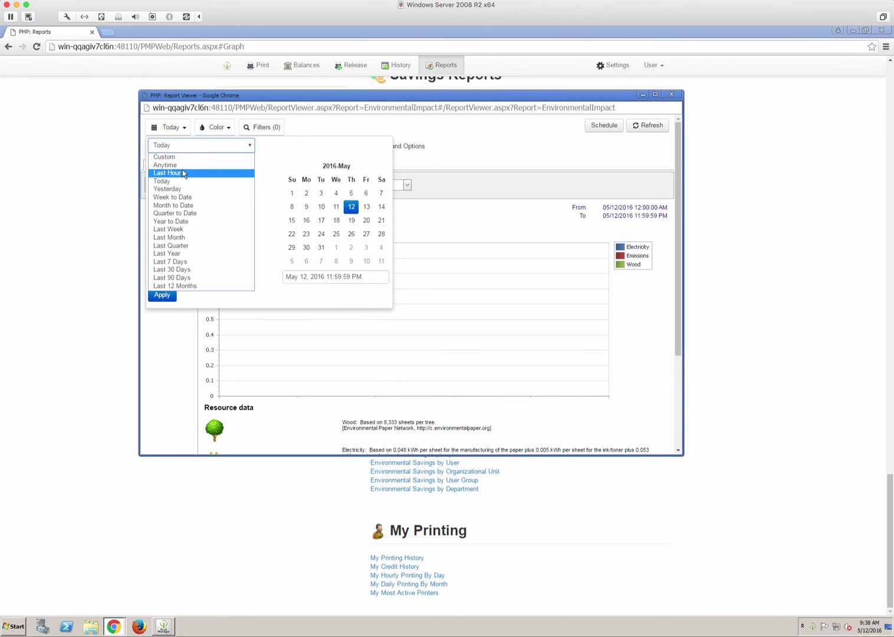
click(183, 165)
click(162, 295)
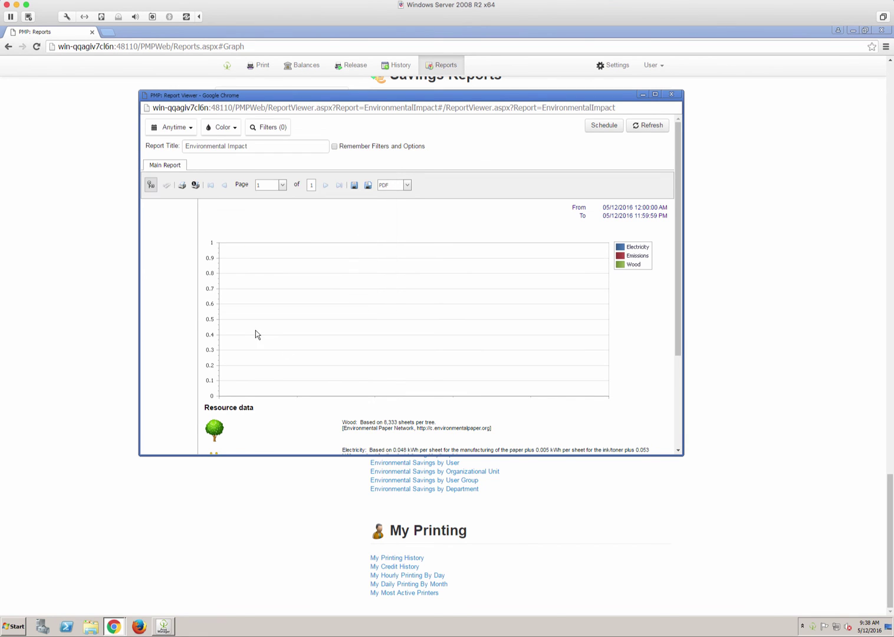
click(650, 126)
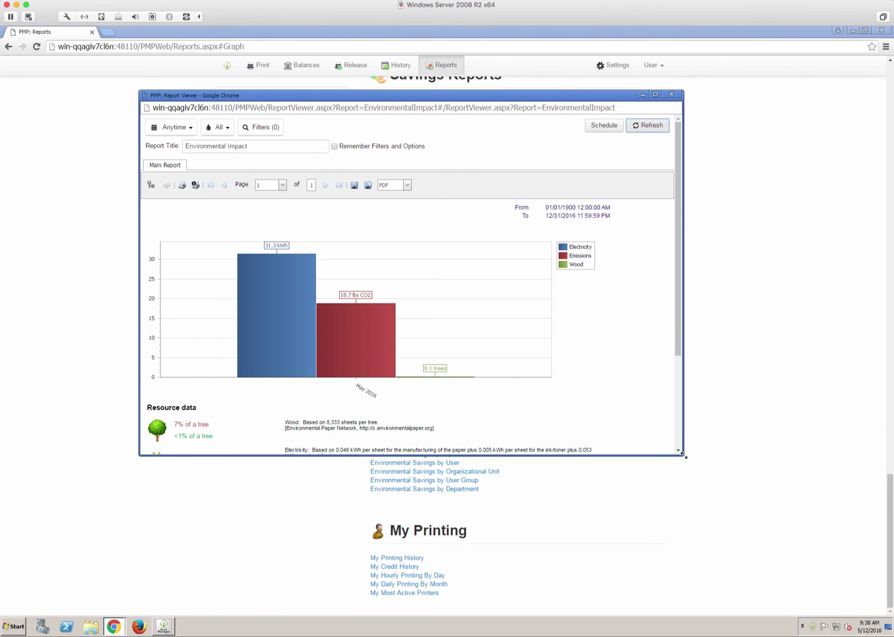
Enlarge the viewer to read the resource data notes, then close the Environmental Impact report.
drag(684, 455, 713, 560)
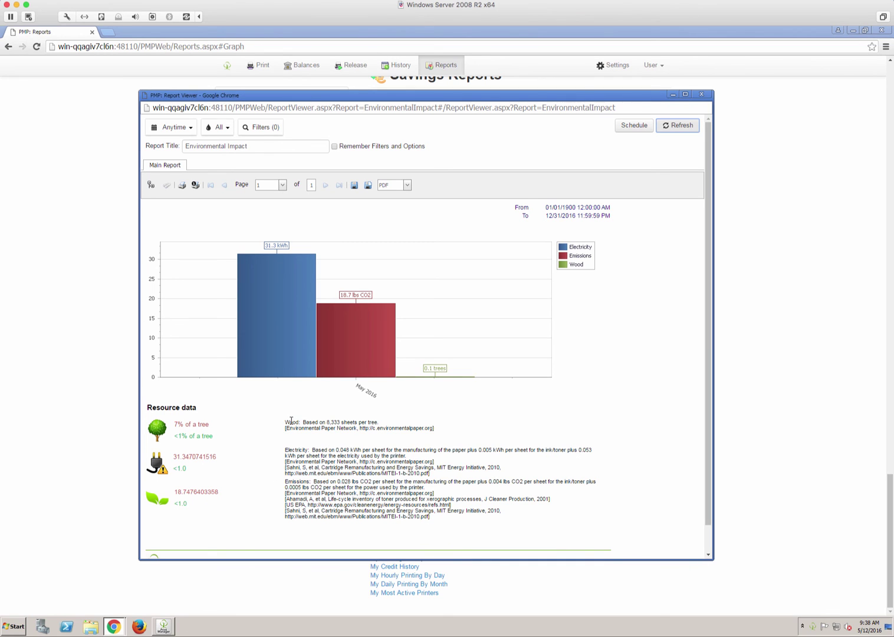
drag(290, 421, 462, 518)
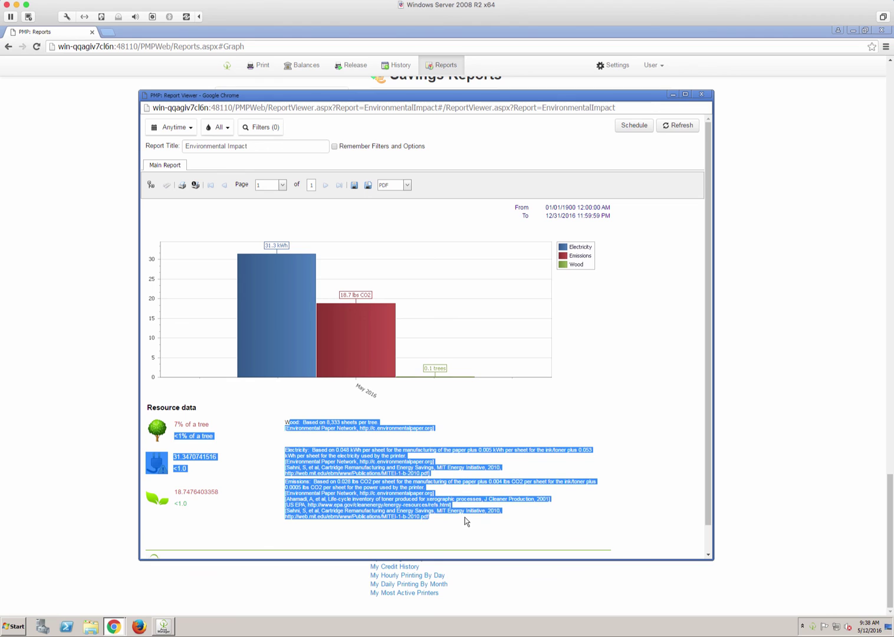
click(452, 425)
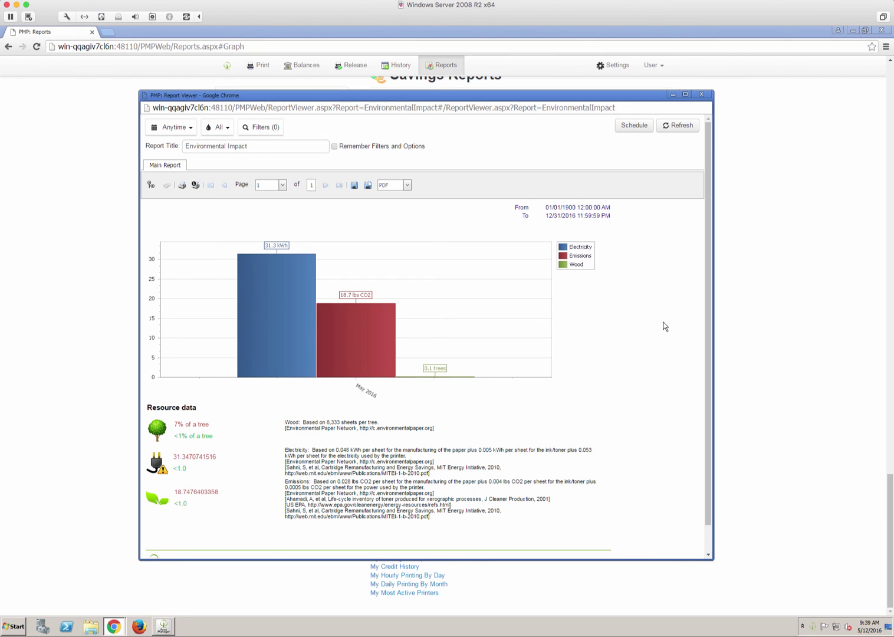
click(702, 94)
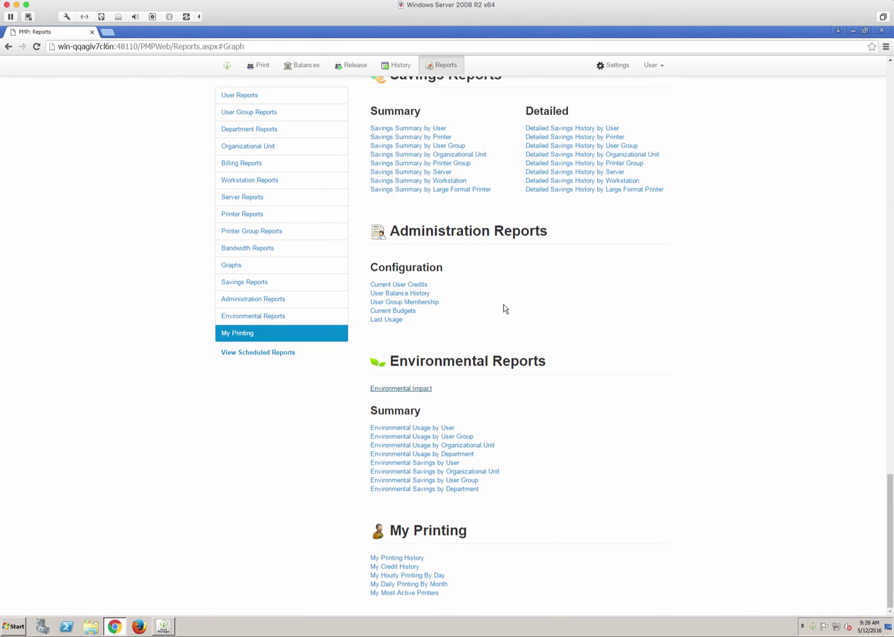
Briefly highlight the My Printing text, then scroll back up to the User Reports section.
drag(458, 594, 383, 528)
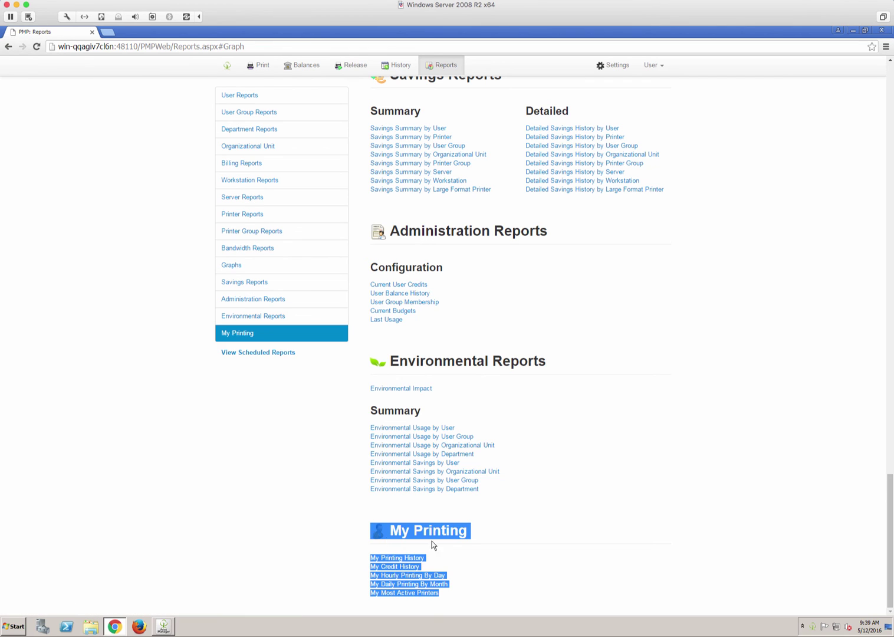
click(509, 526)
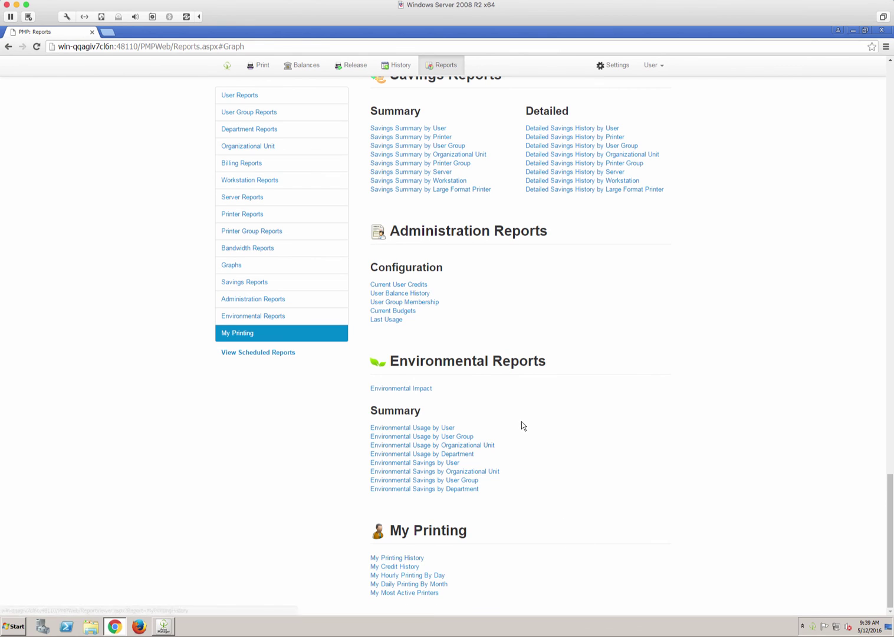
scroll(529, 424, up, 3)
scroll(529, 424, up, 15)
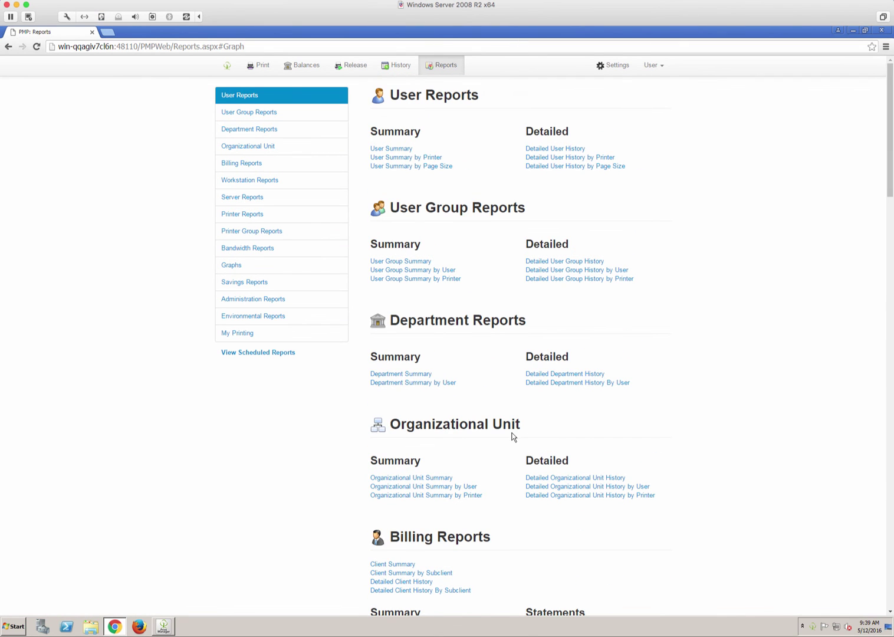
Check the home dashboard's Week then Month figures, then open the History page summarized by printer.
click(230, 69)
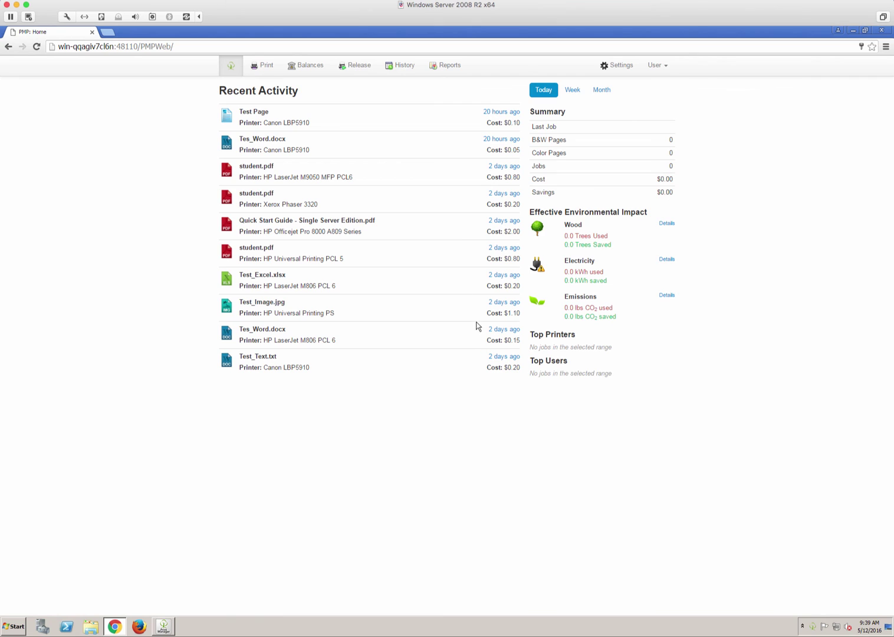
click(572, 90)
click(596, 95)
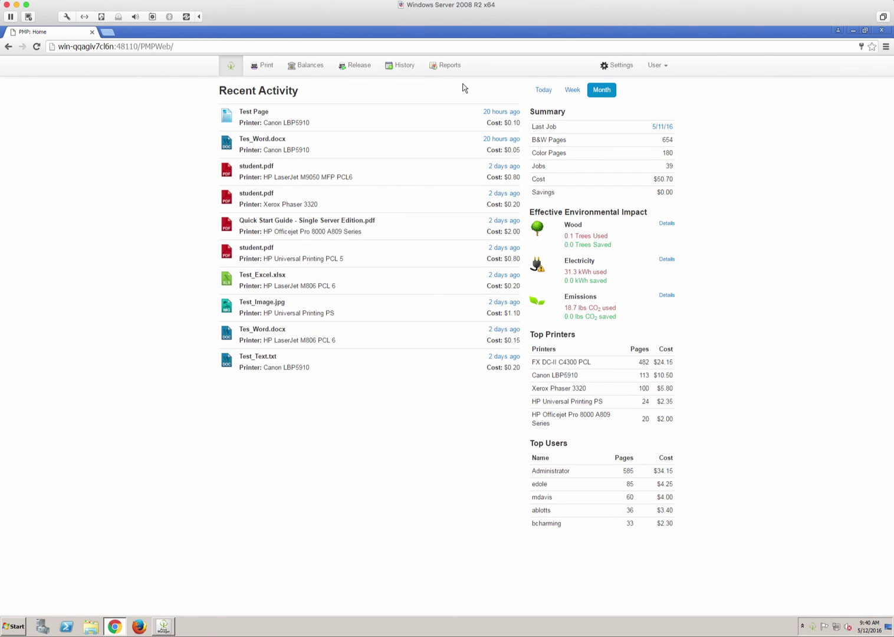
click(401, 66)
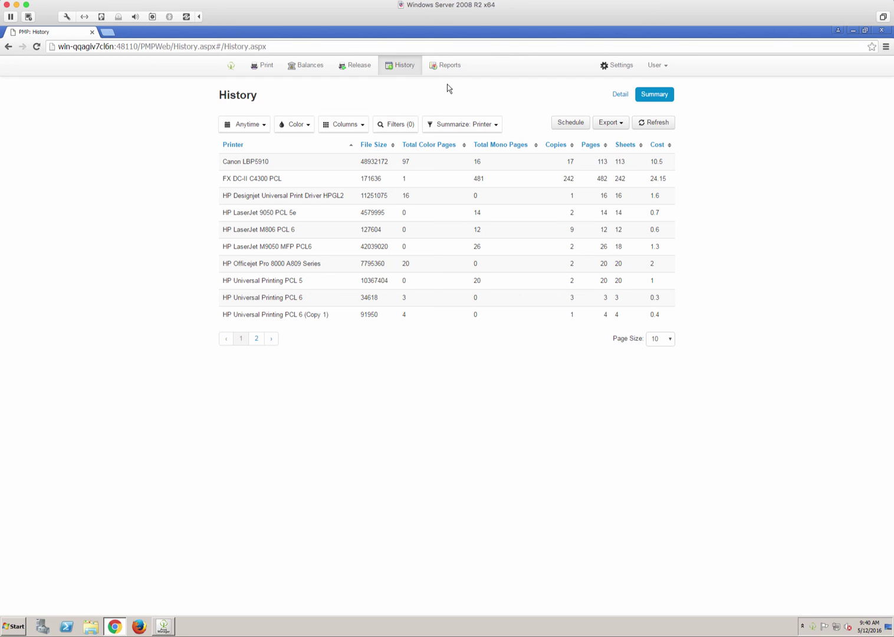
Switch to the Reports tab and scroll down to the Organizational Unit and Billing Reports sections.
click(449, 67)
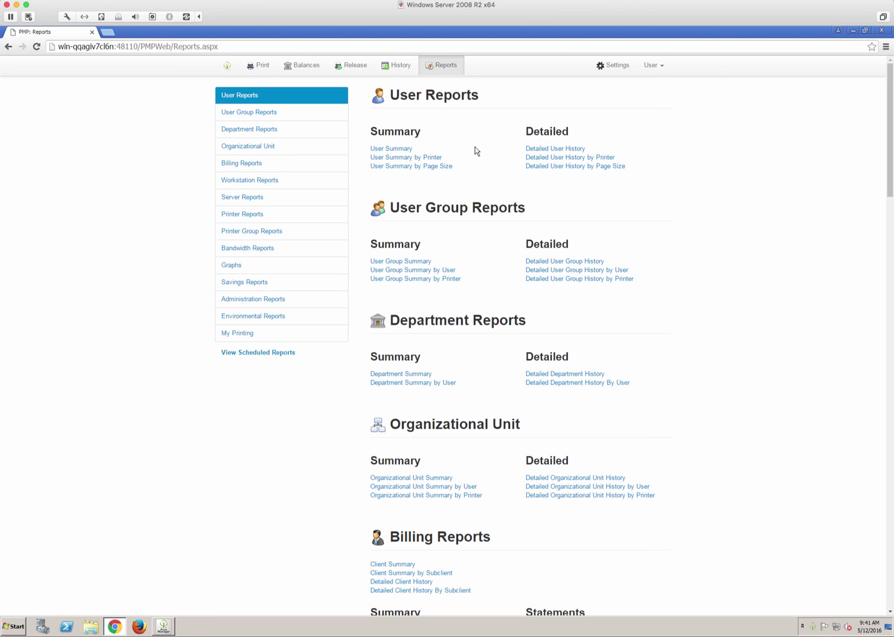
scroll(492, 241, down, 2)
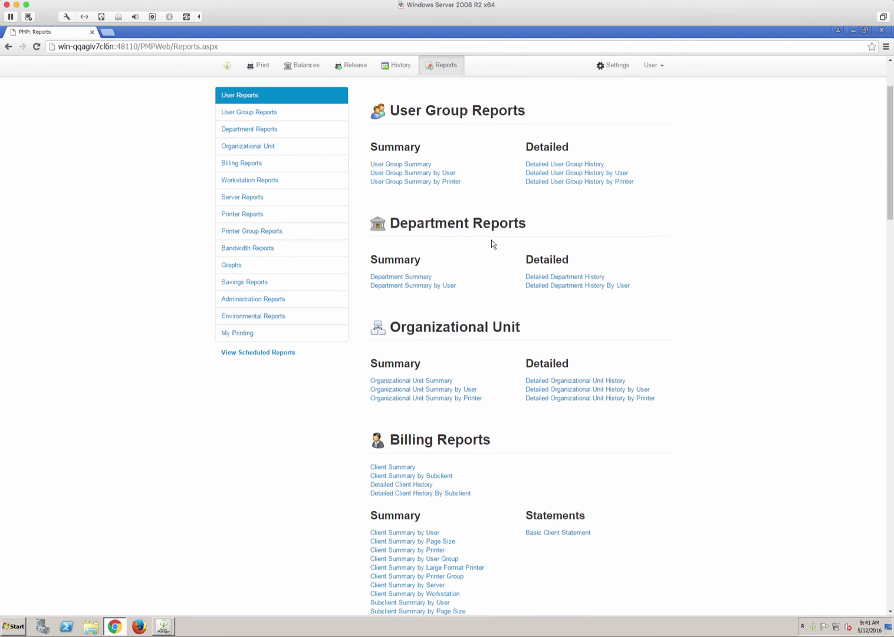
scroll(491, 240, down, 2)
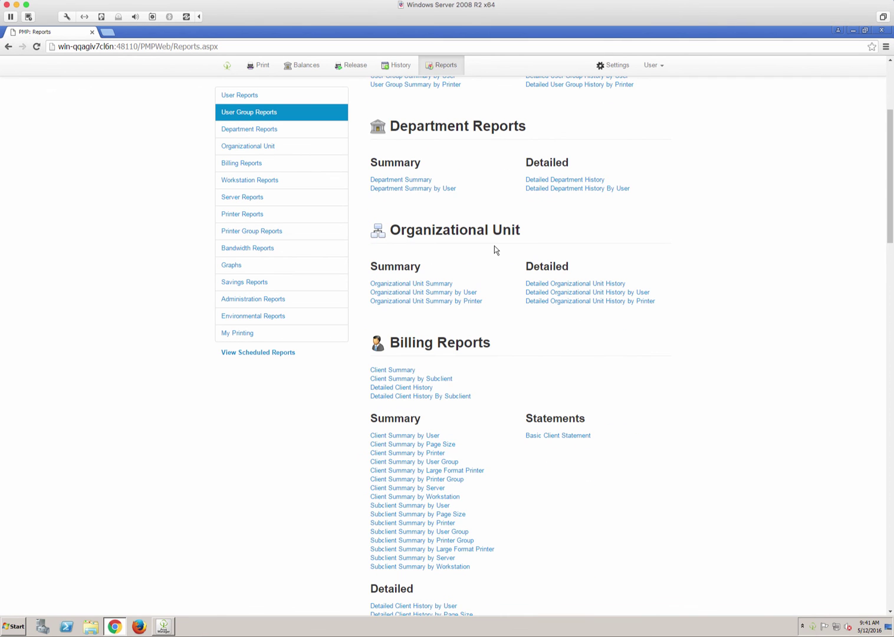
scroll(494, 248, down, 2)
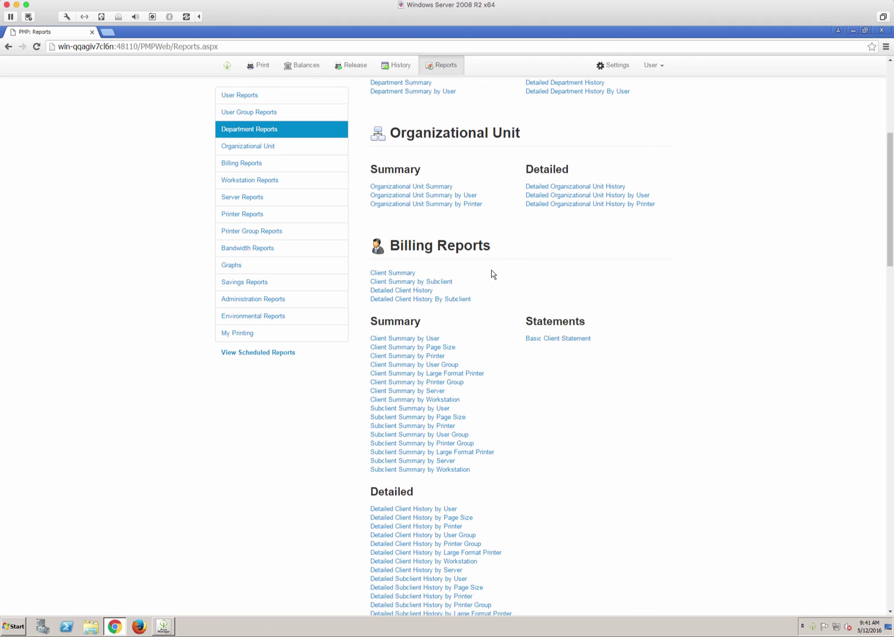